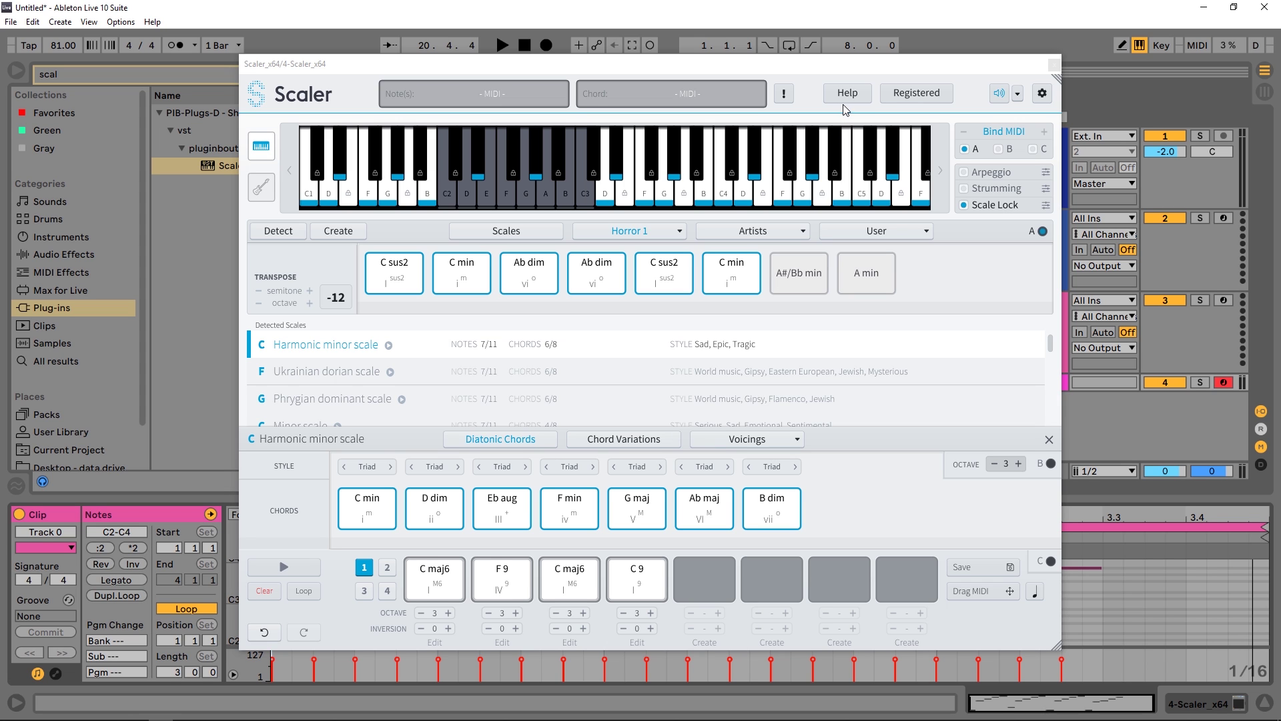
Open Scaler's help, go through every page of the 1.6 Quick Tour, and close the tour and the help.
left_click(845, 97)
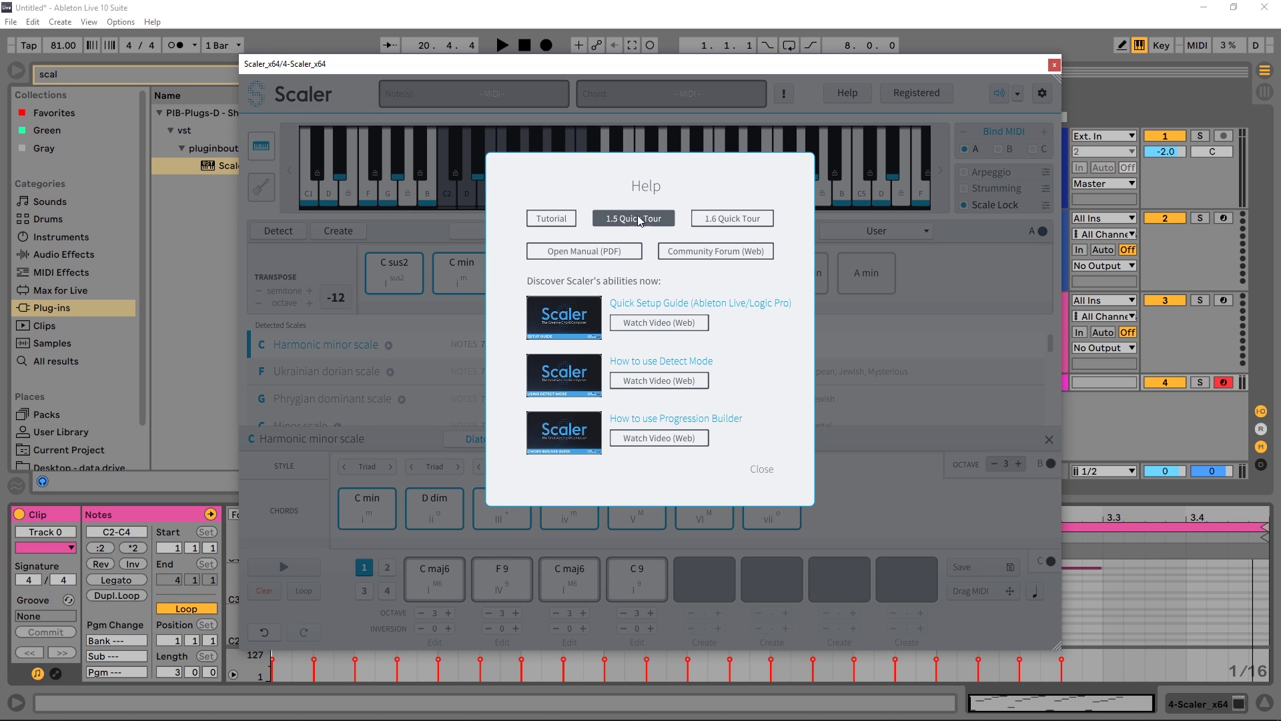
left_click(708, 220)
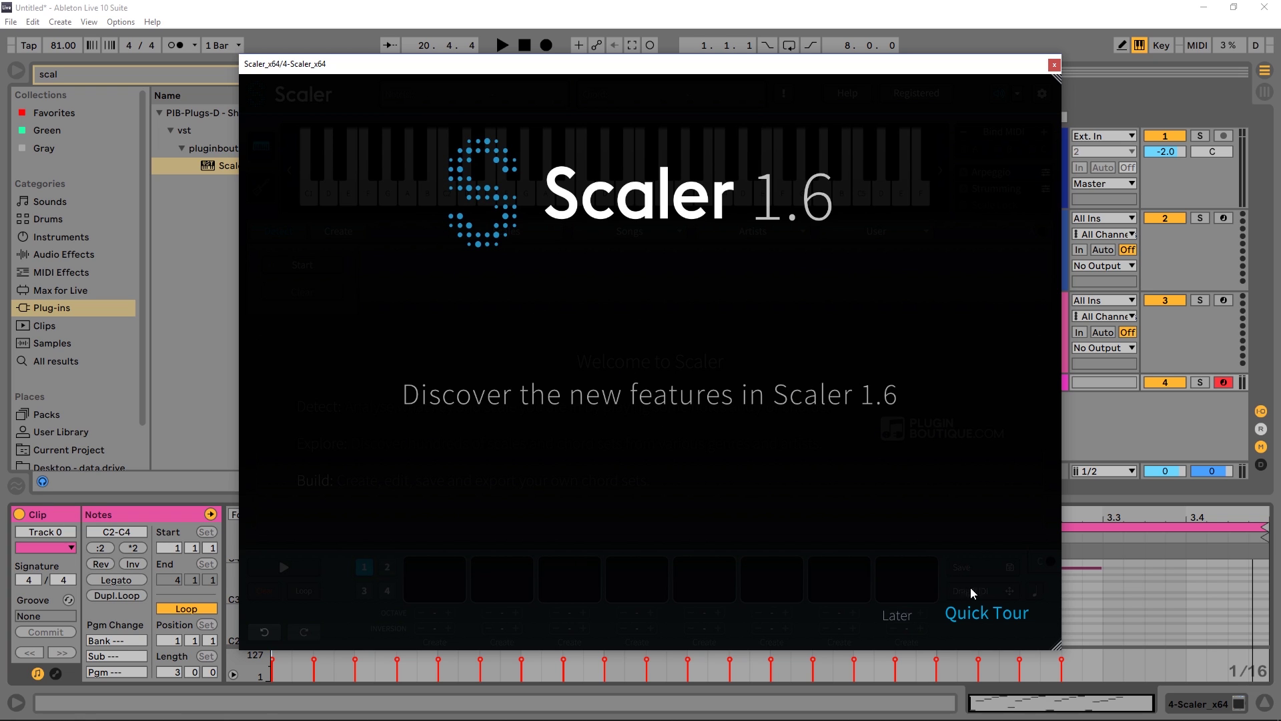
left_click(978, 615)
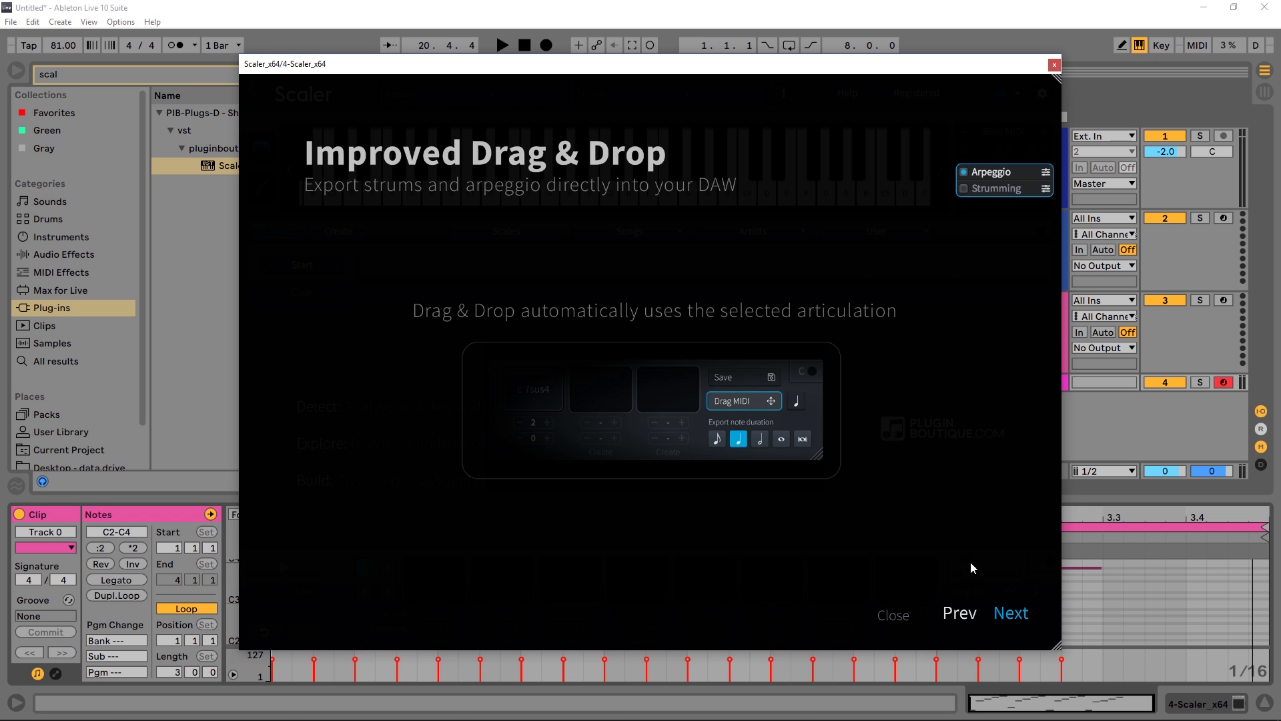
left_click(1009, 615)
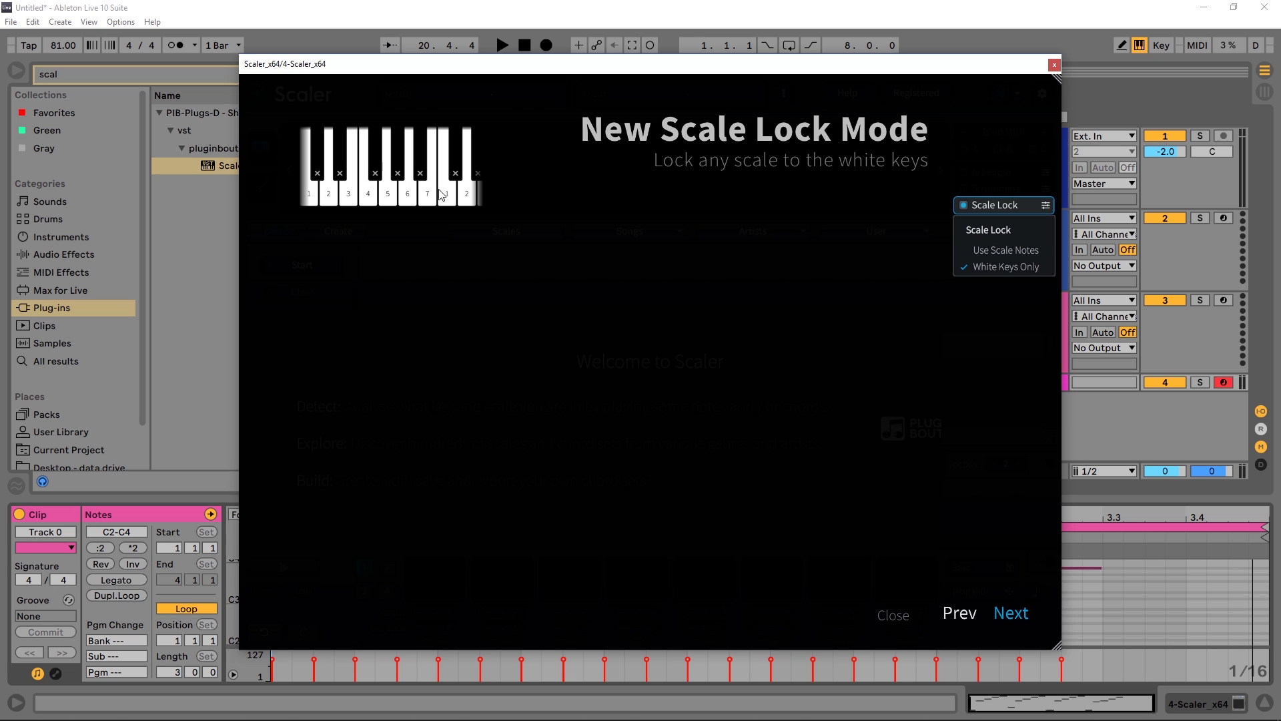
left_click(1014, 617)
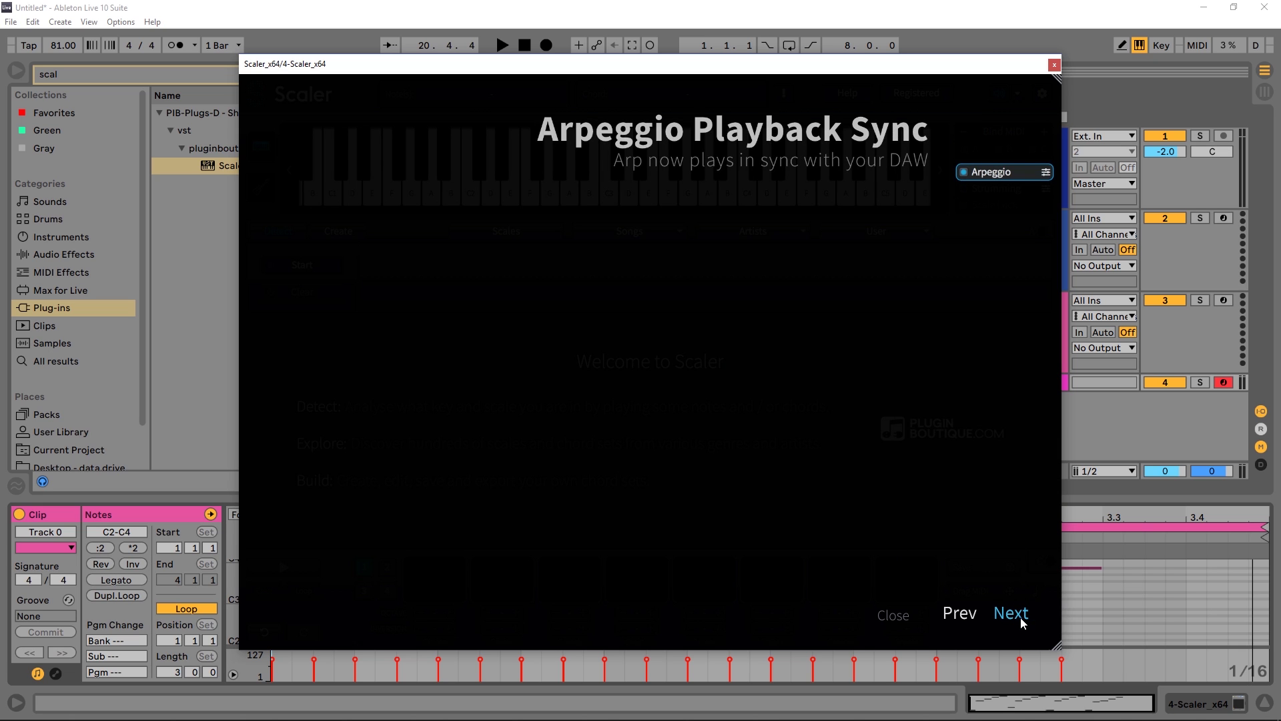
left_click(1021, 620)
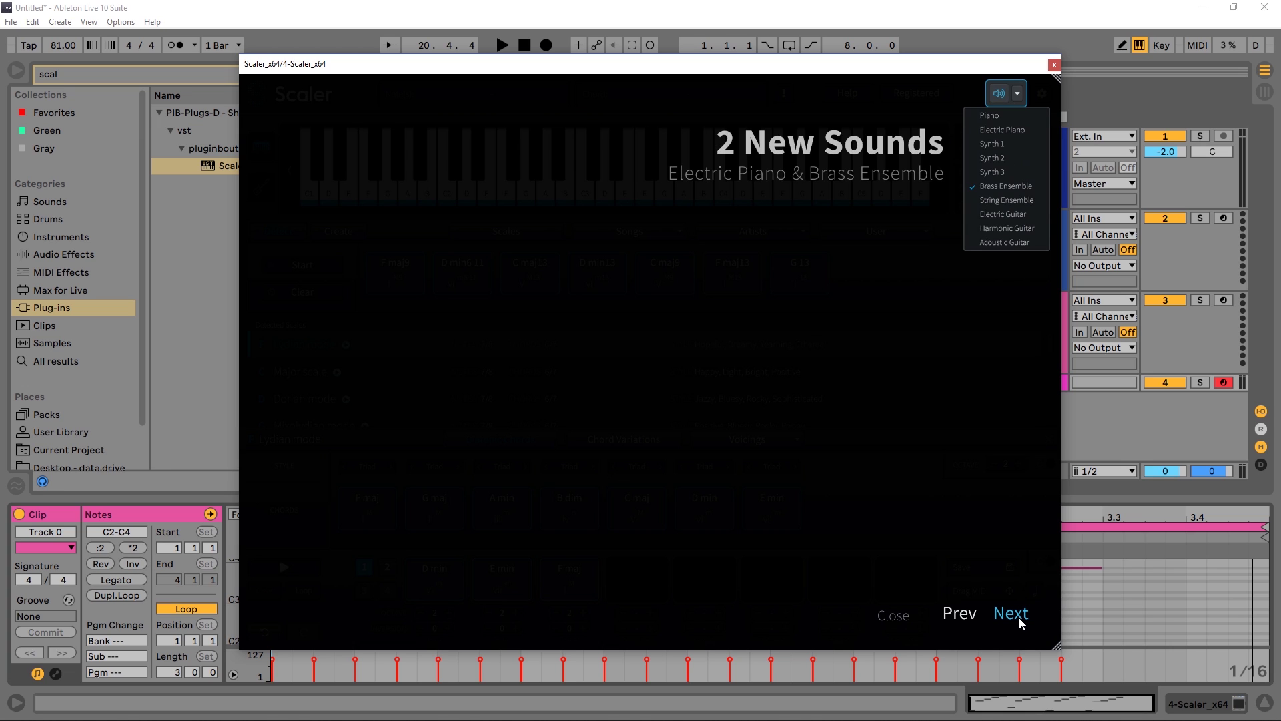
left_click(1021, 620)
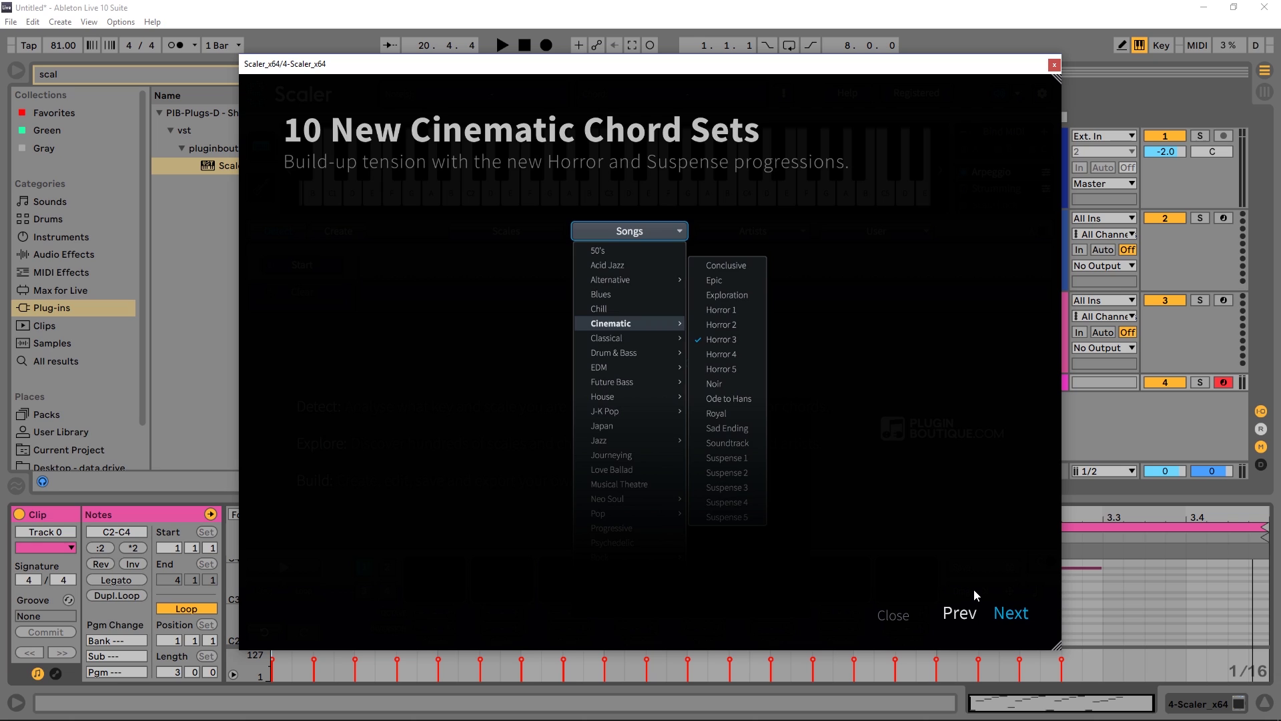
left_click(1010, 615)
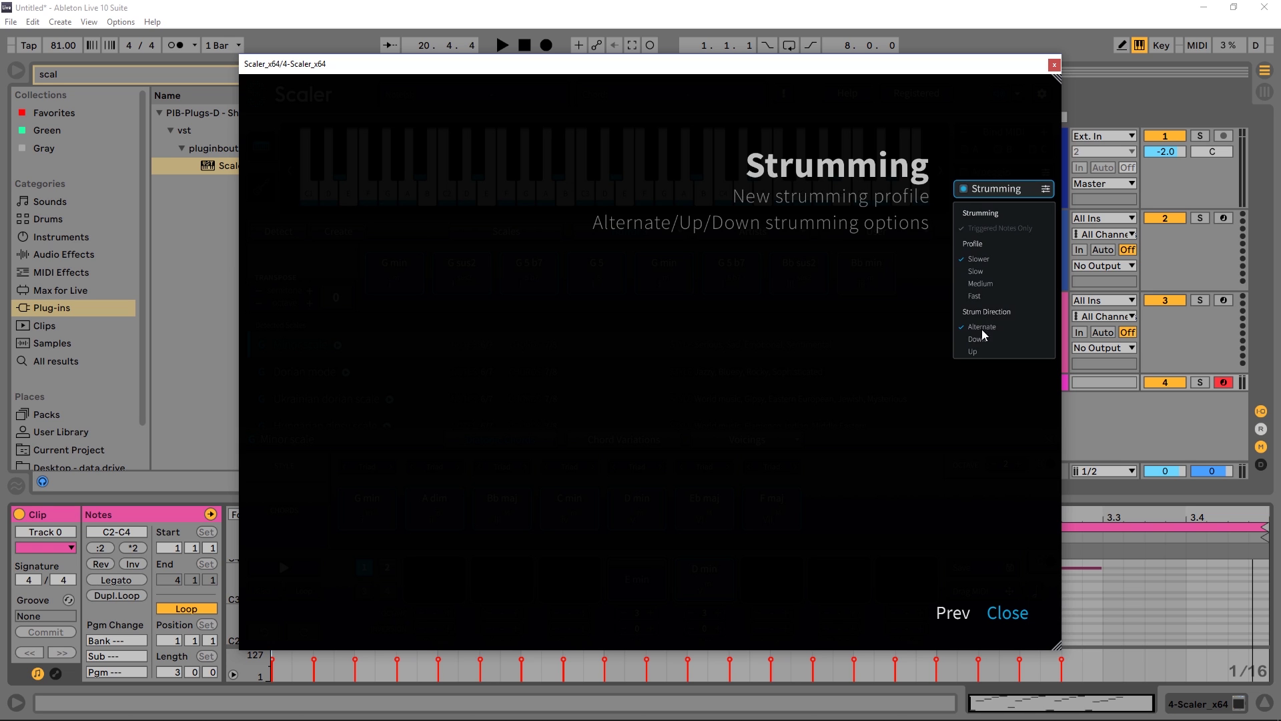
left_click(997, 612)
left_click(764, 472)
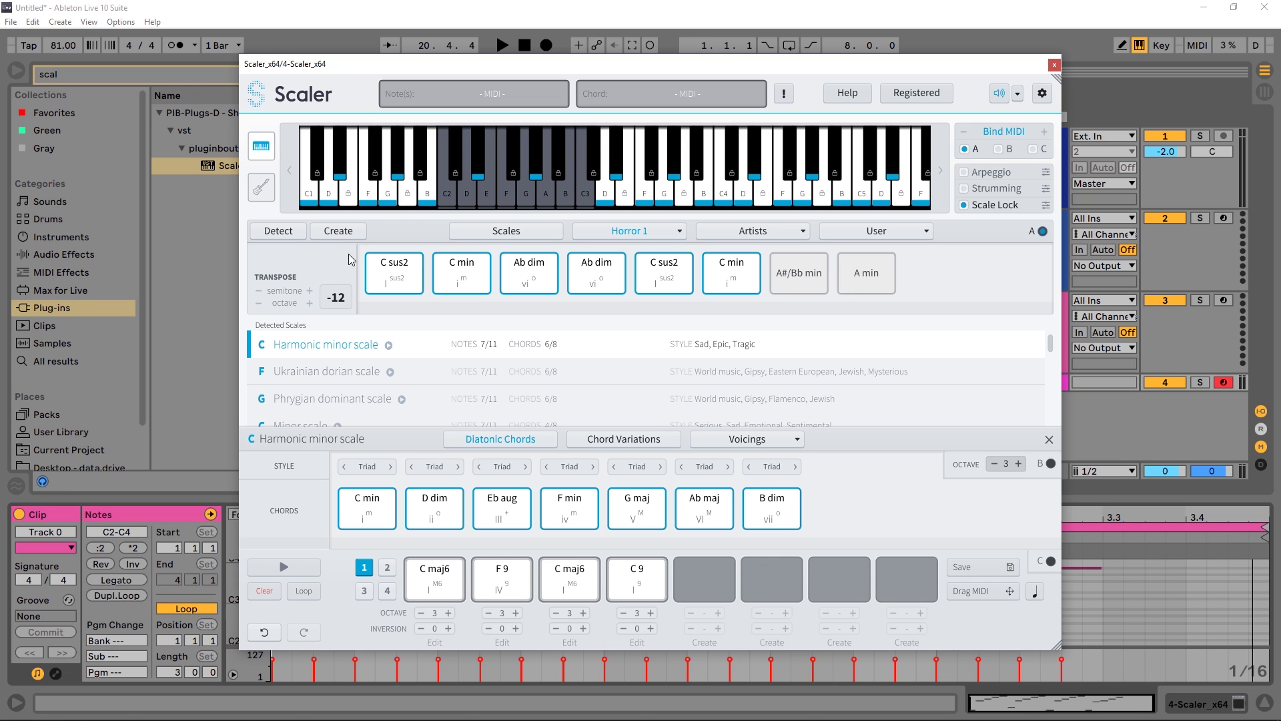
Load the Cinematic chord set Horror 2 and play its first four chords in order.
left_click(622, 235)
mouse_move(652, 327)
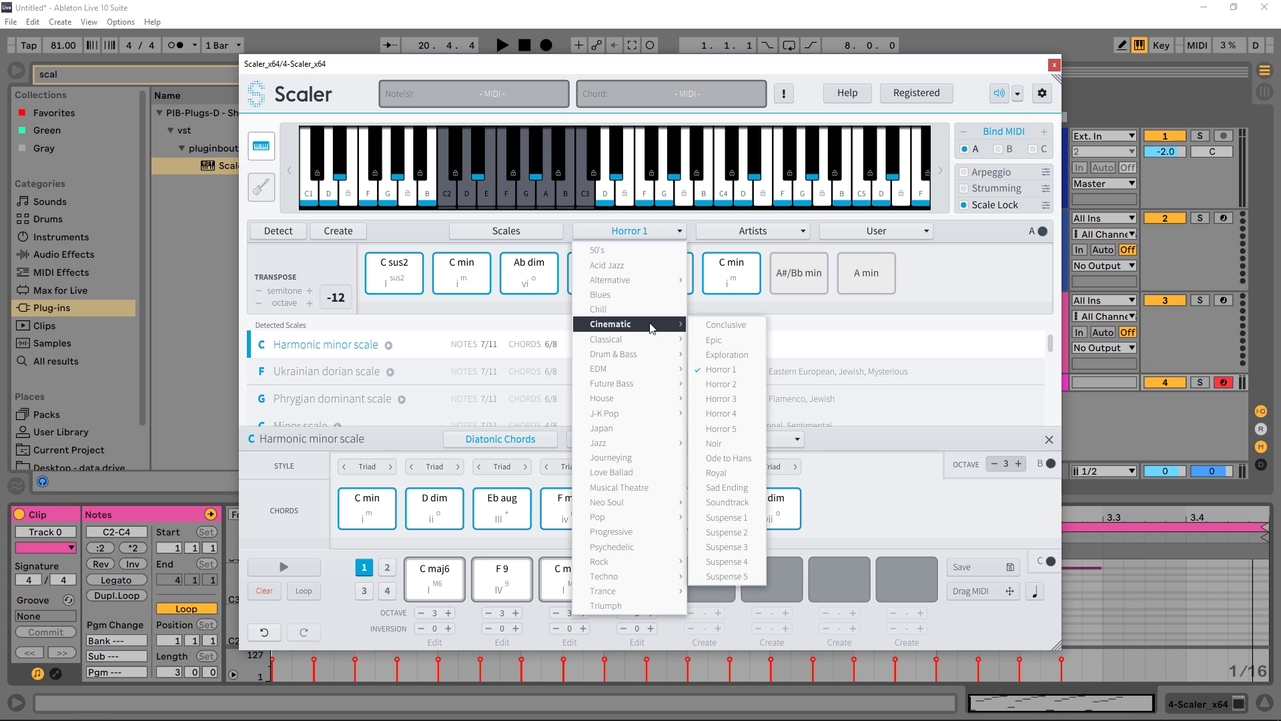
left_click(721, 384)
left_click(1017, 94)
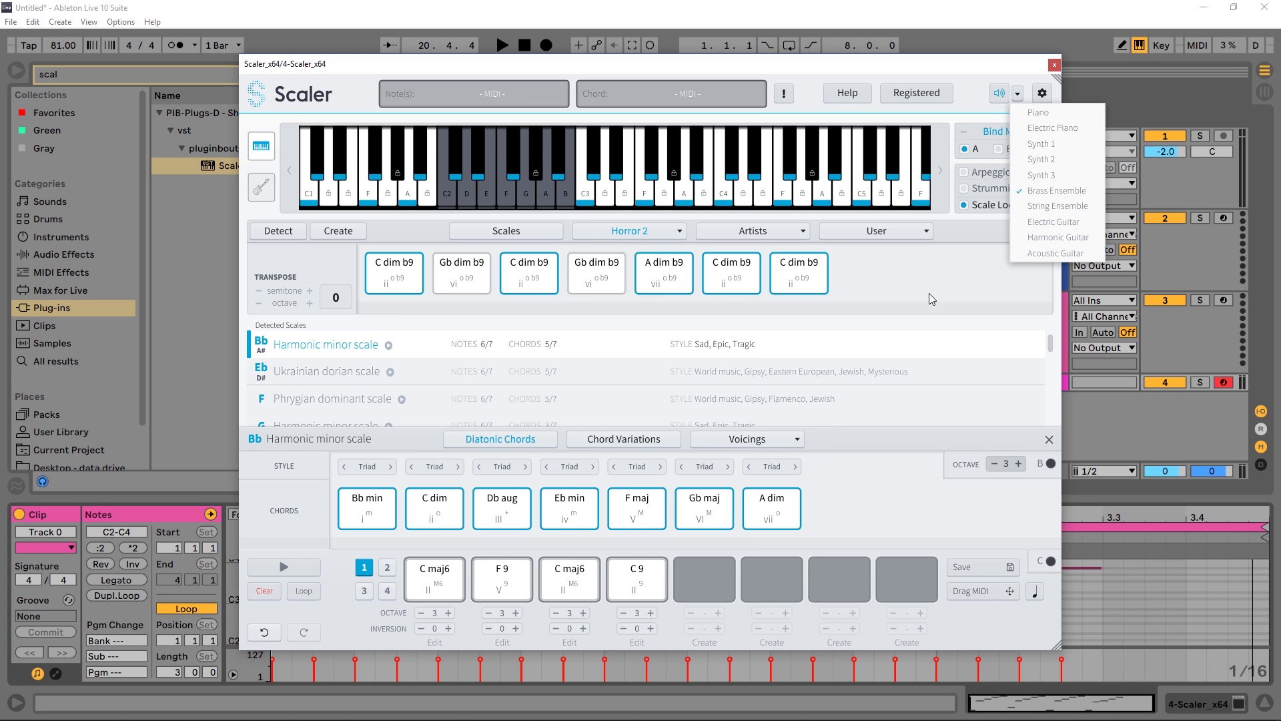
left_click(900, 295)
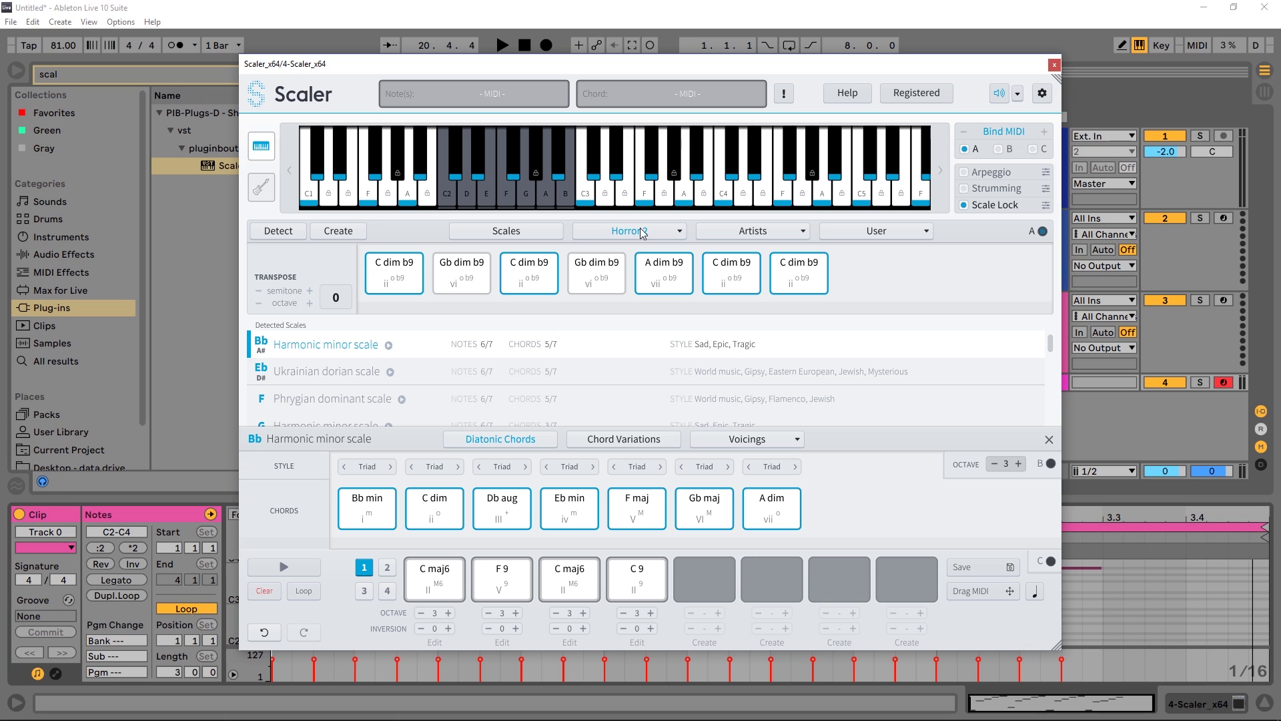
key("a")
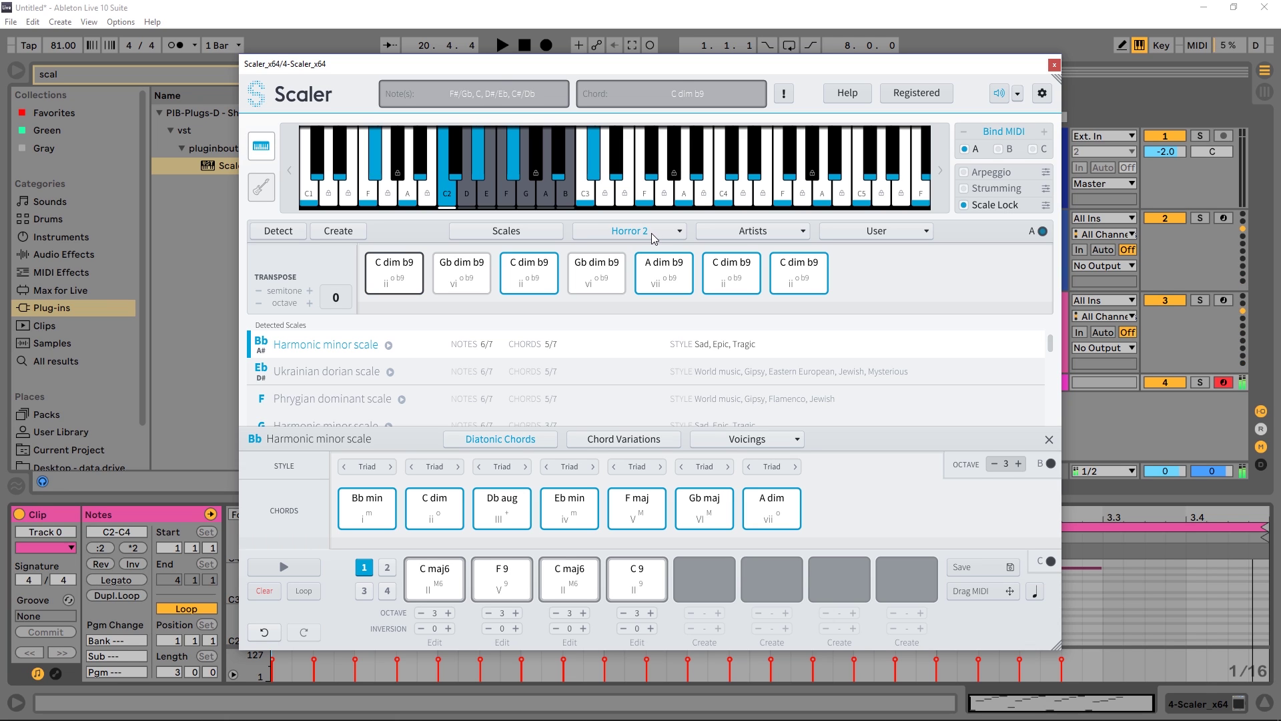
key("s")
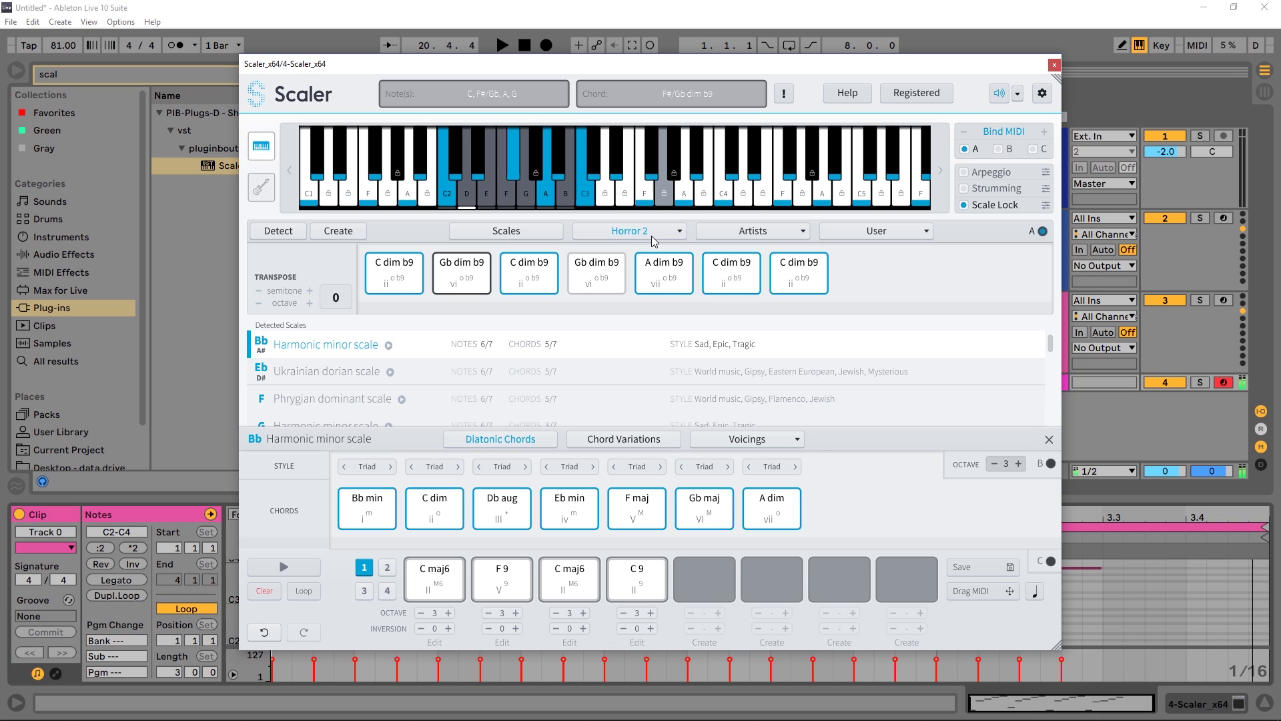
key("d")
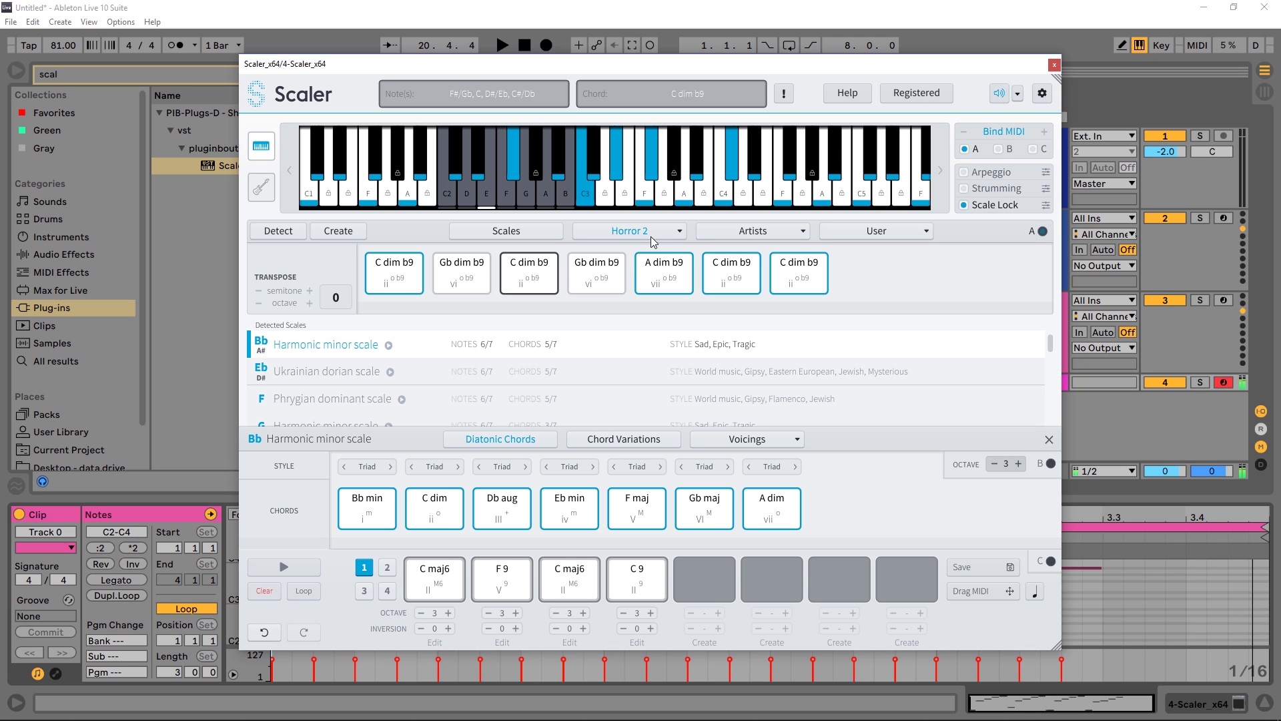
key("f")
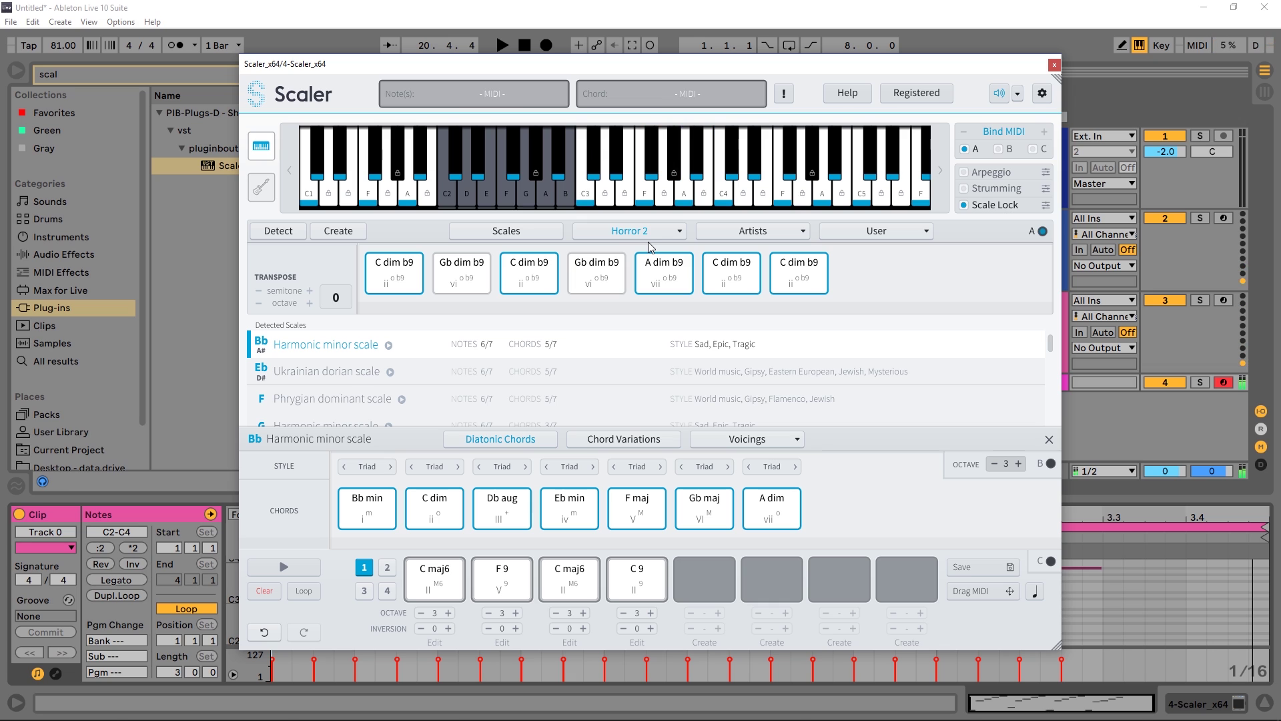
Load the Cinematic chord set Horror 3 and play its chords in order, starting with G min.
left_click(651, 233)
mouse_move(635, 324)
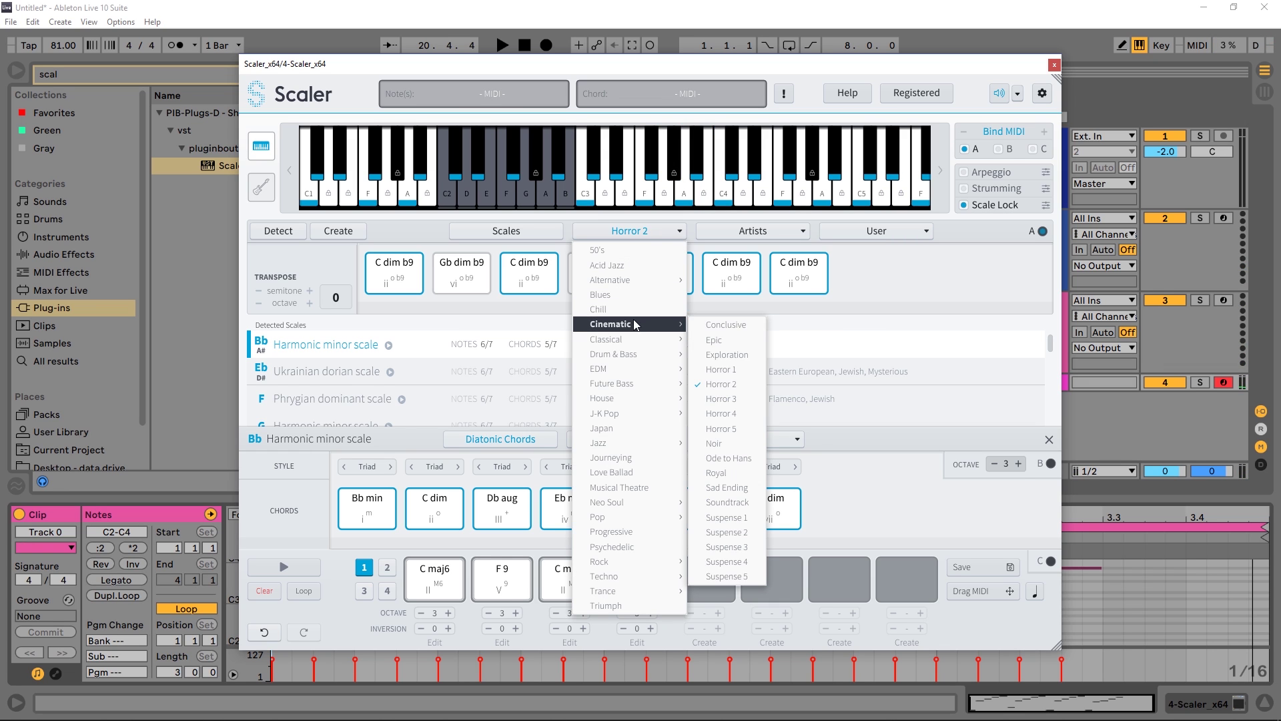
left_click(724, 399)
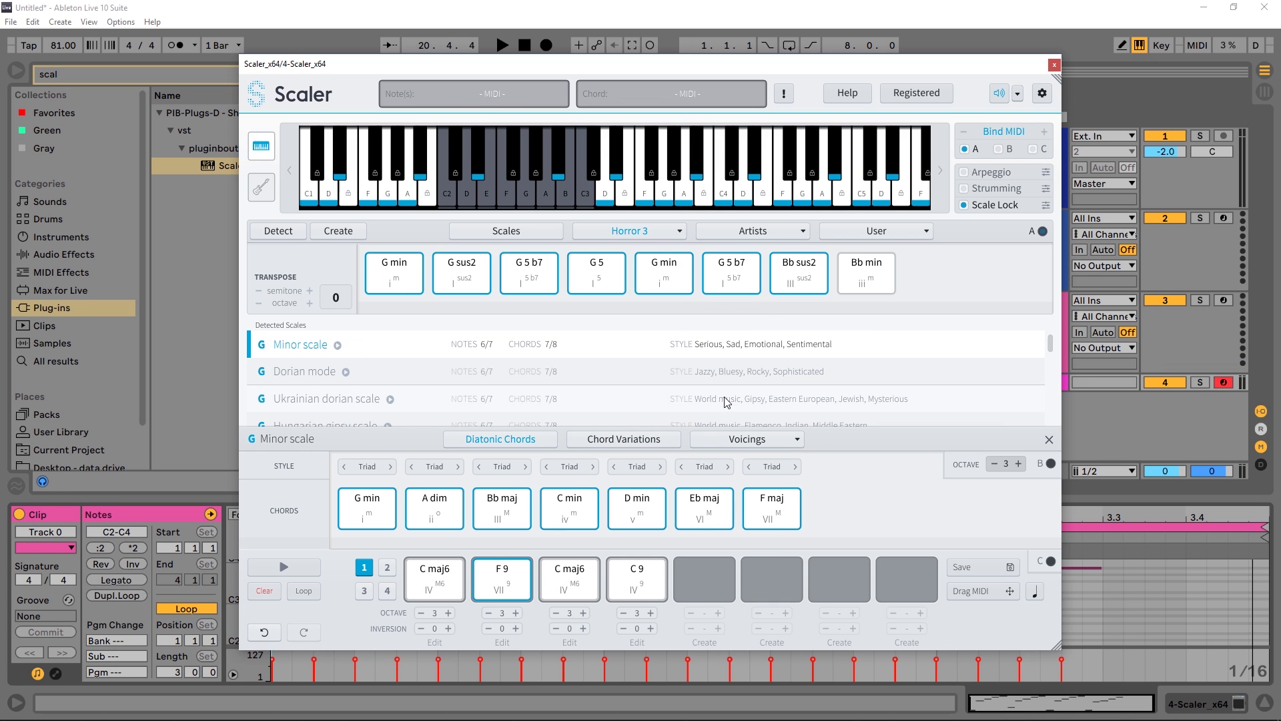
key("a")
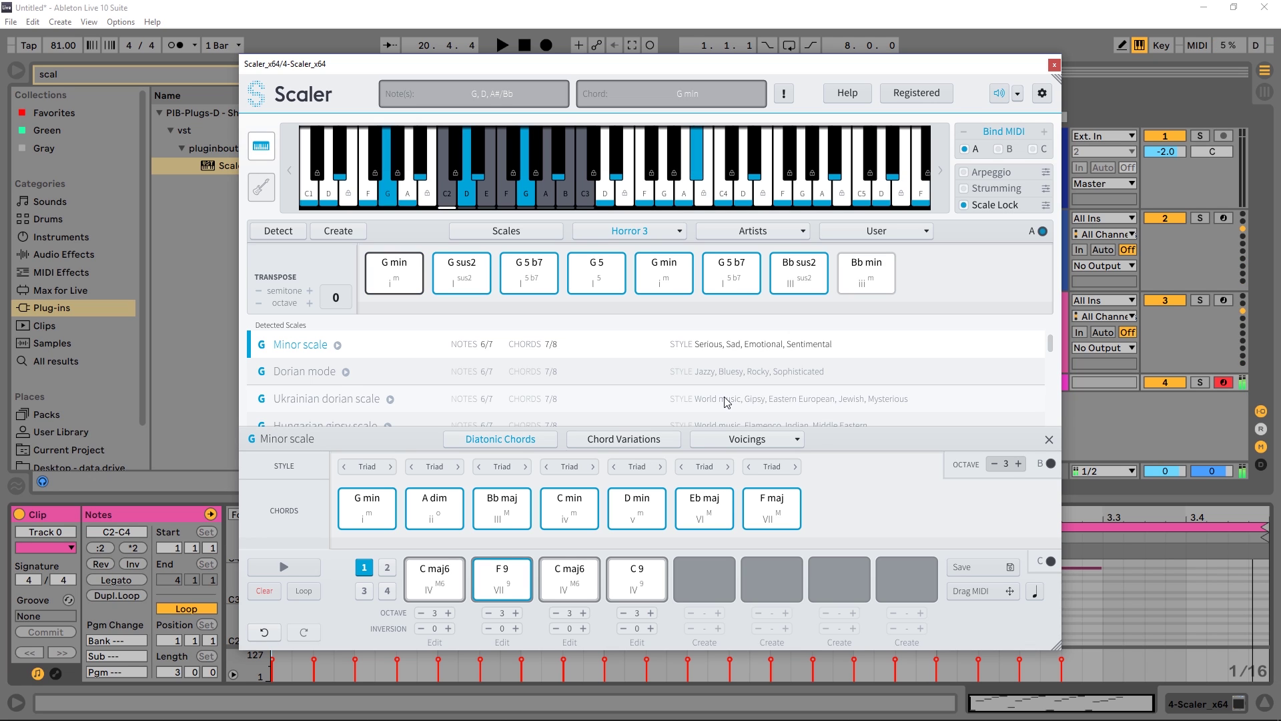
key("s")
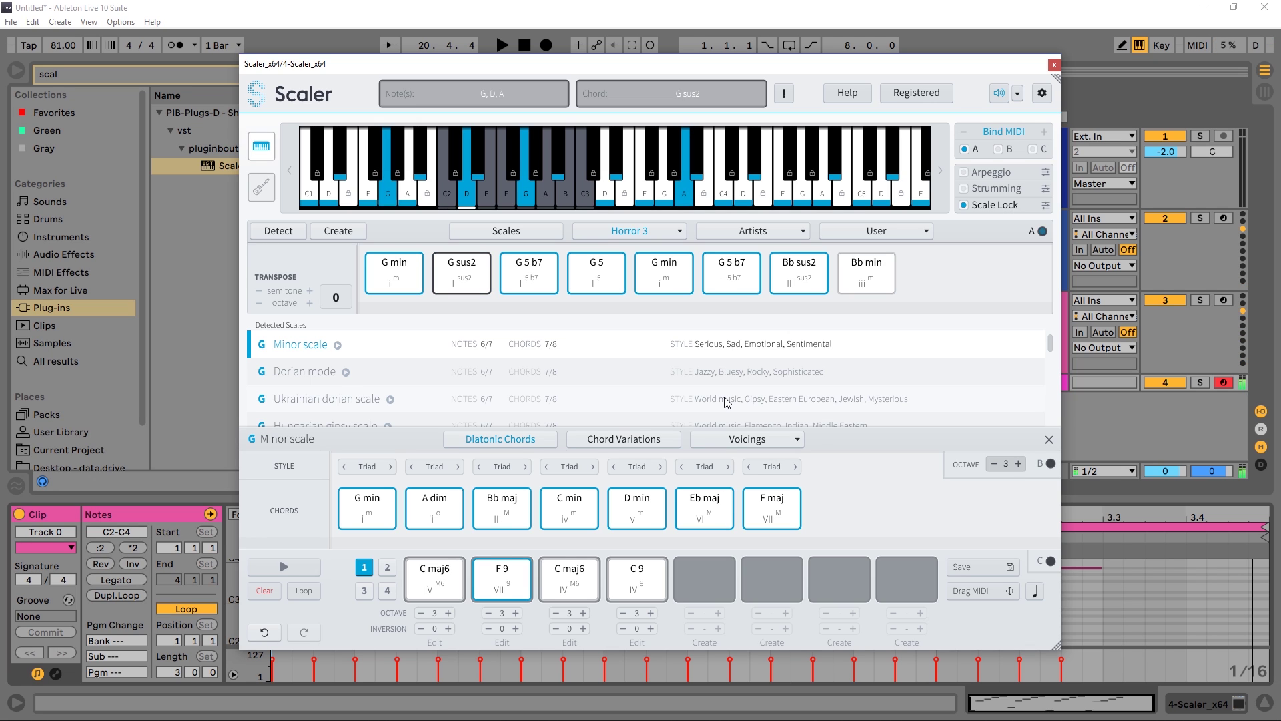
key("d")
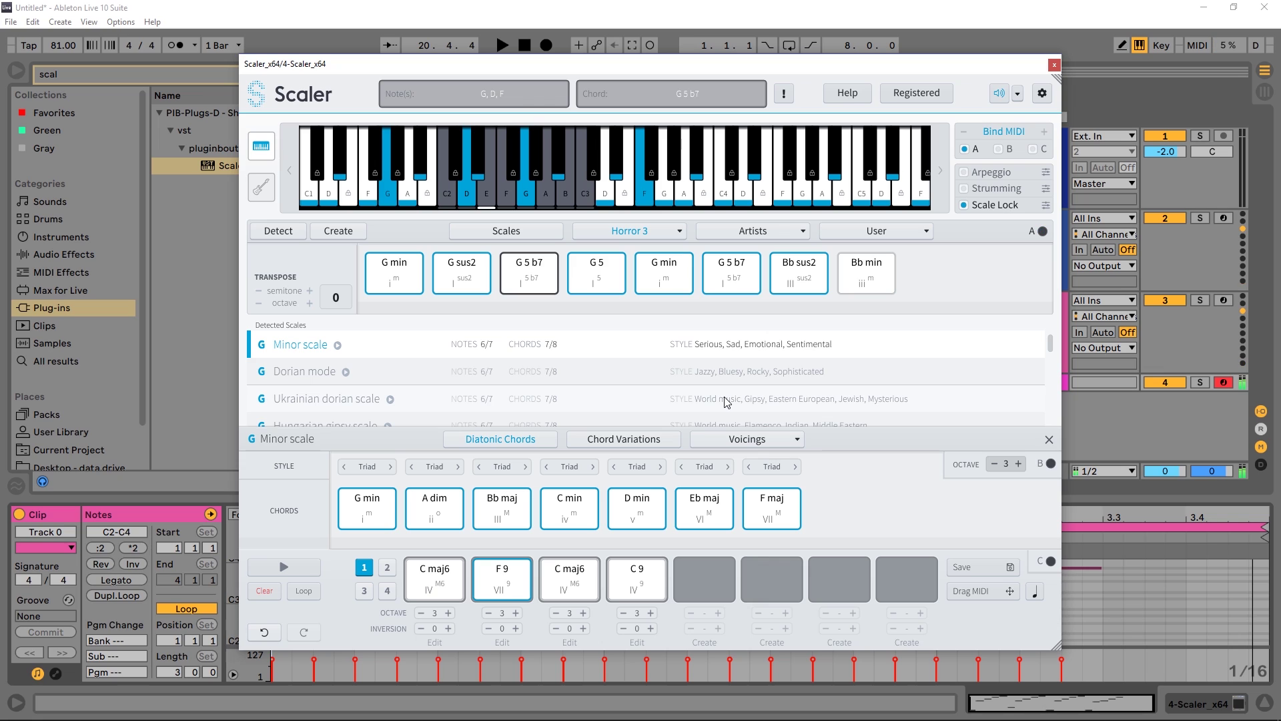
key("f")
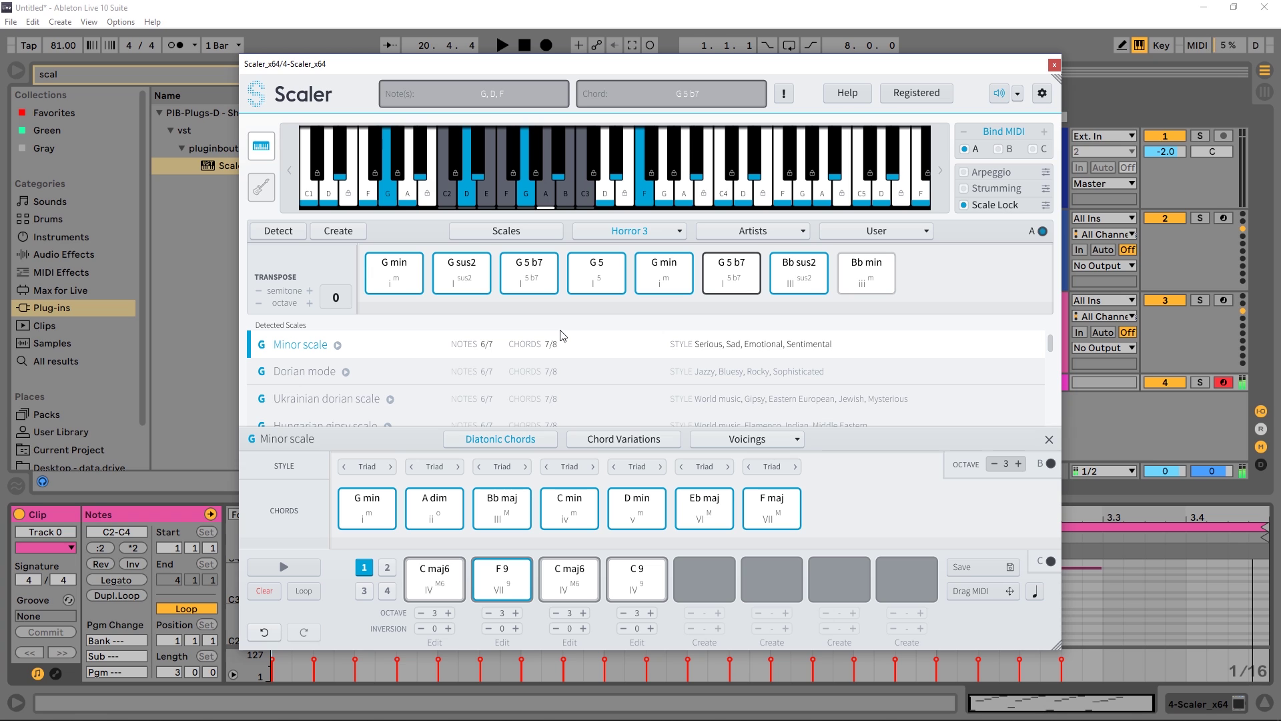
Load the Cinematic chord set Suspense 5 and audition its A maj and C maj chords.
left_click(627, 237)
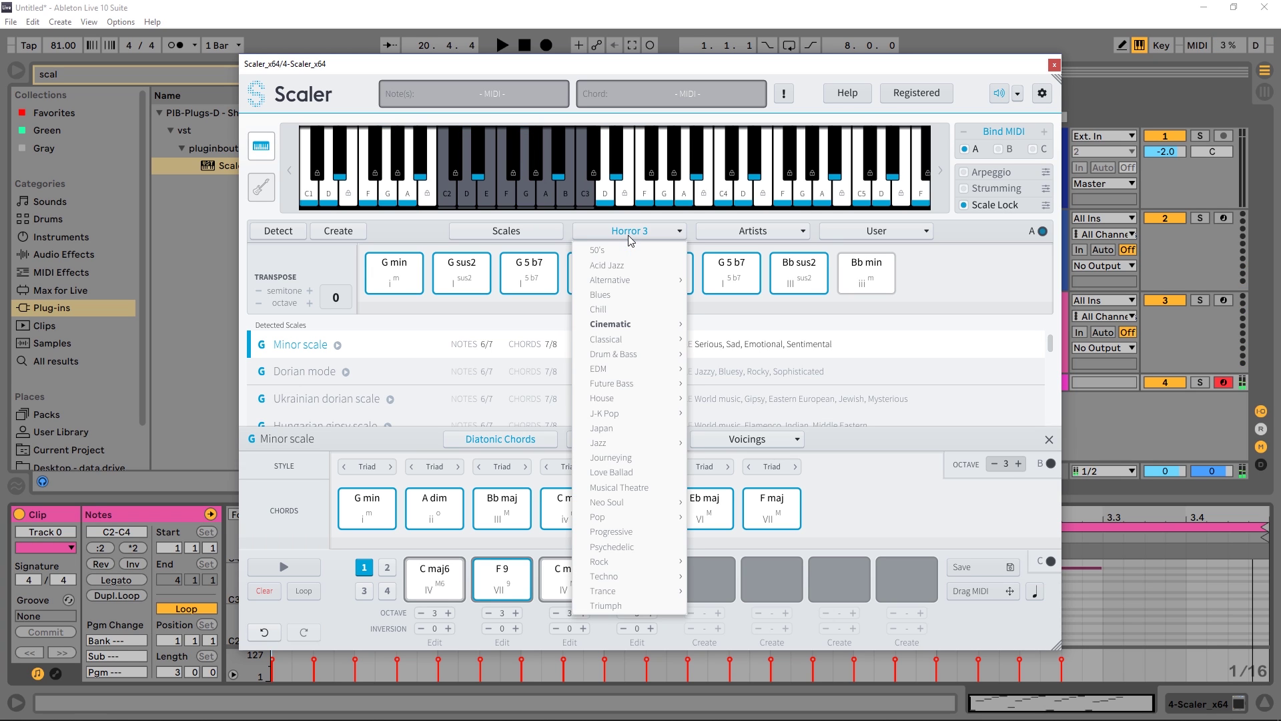
mouse_move(624, 325)
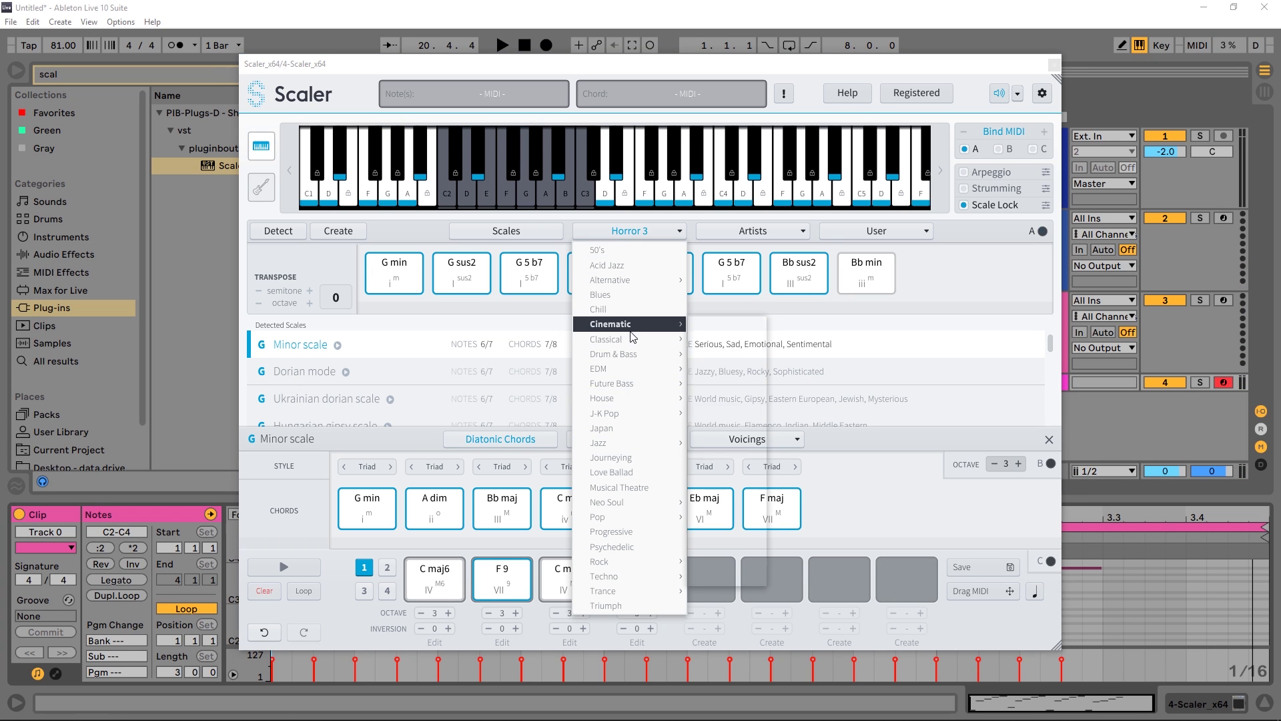
left_click(737, 575)
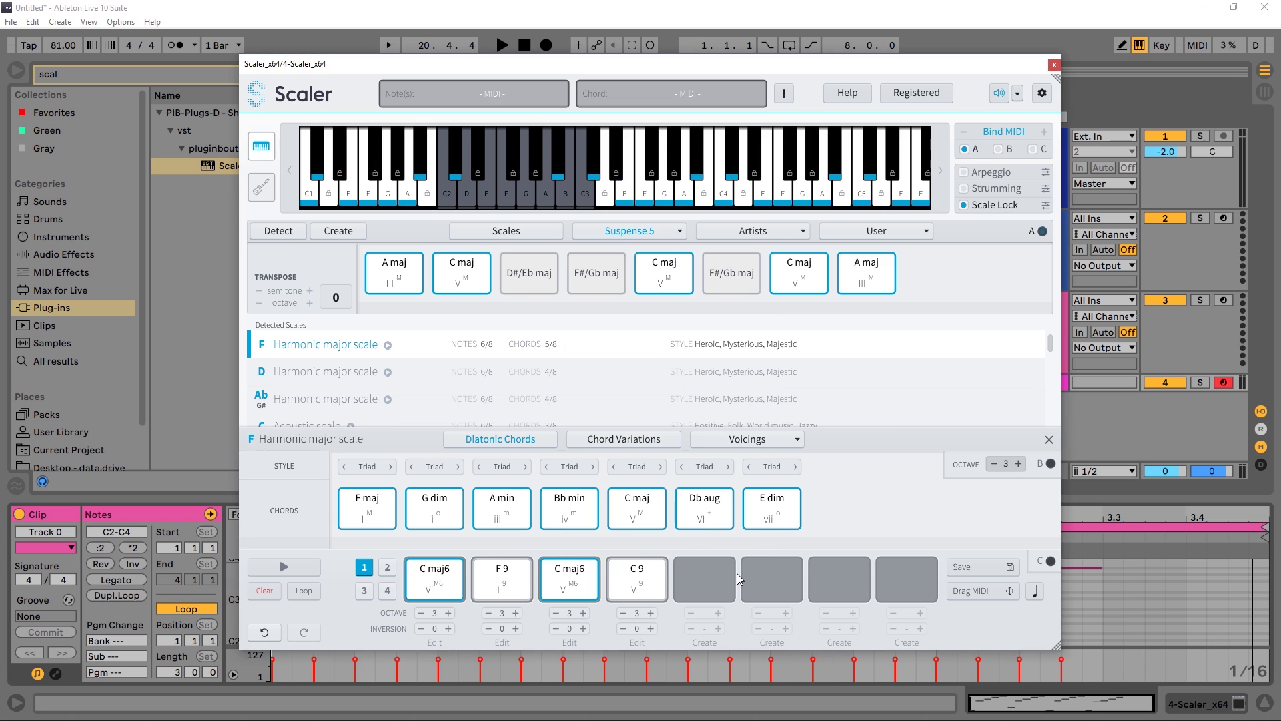
left_click(391, 274)
left_click(670, 273)
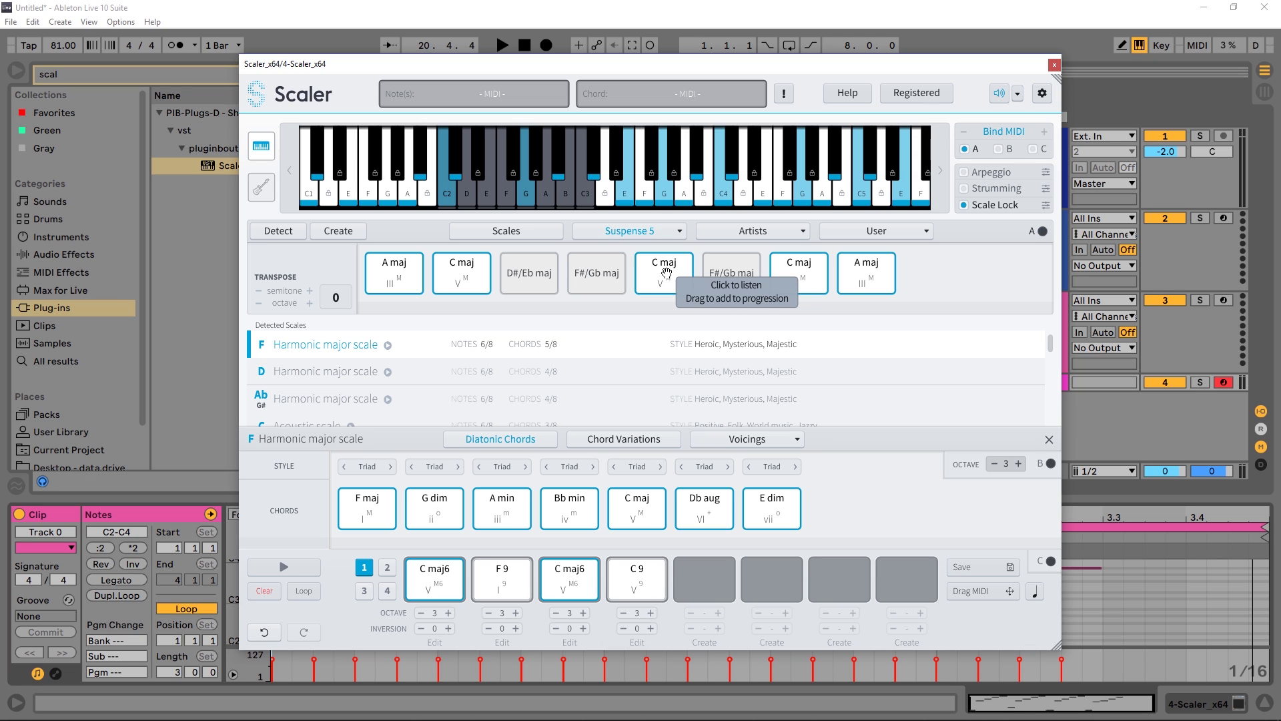
Set the internal sound to Electric Piano and audition the chords of the House 1 chord set.
left_click(1018, 94)
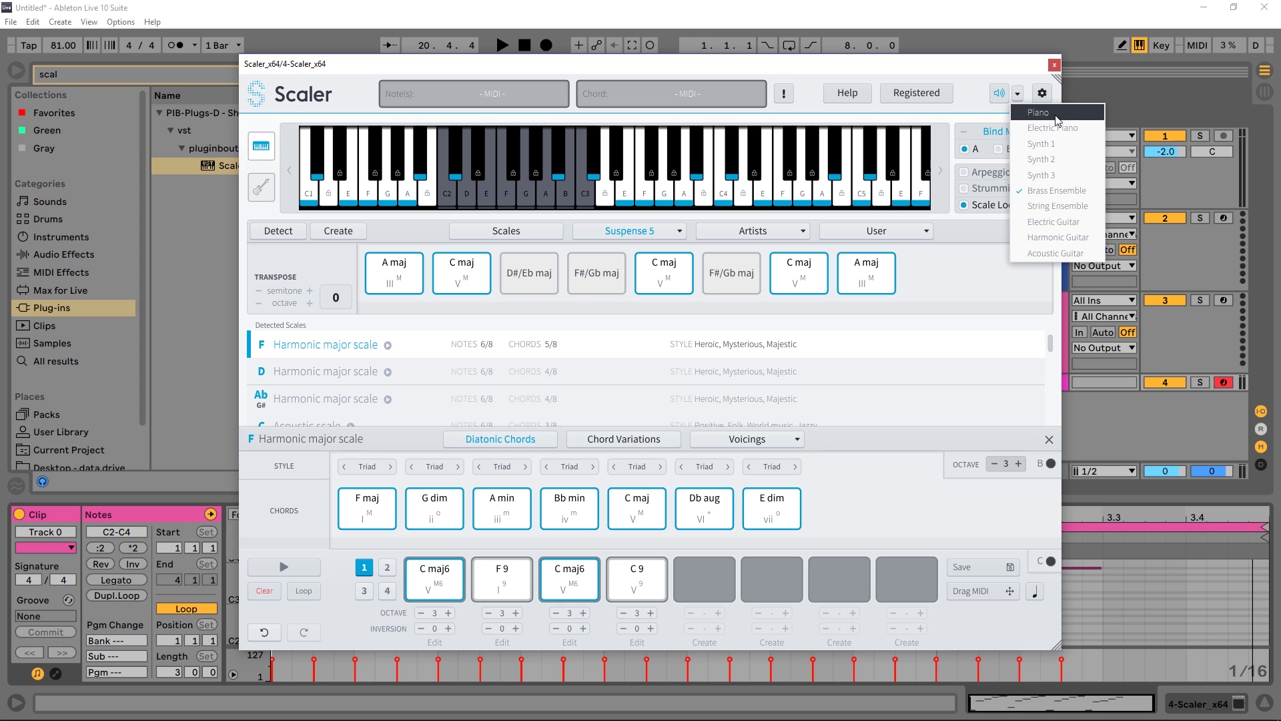
left_click(1052, 131)
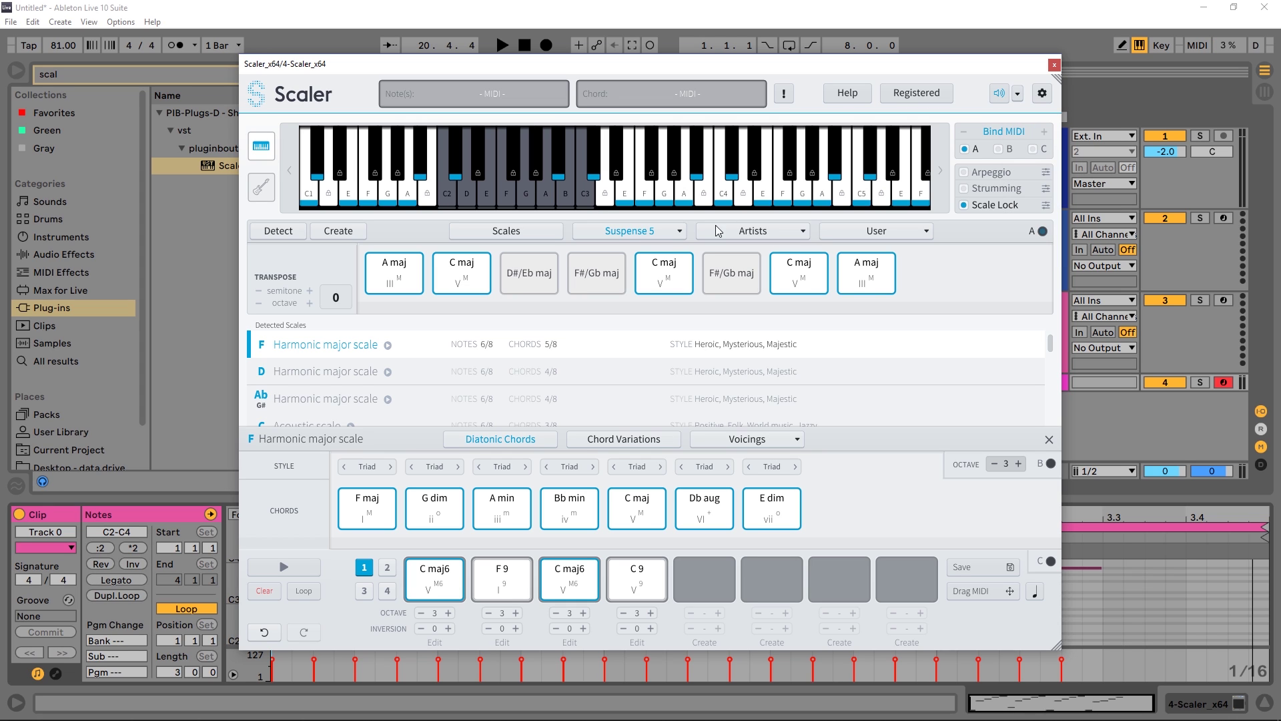
left_click(633, 227)
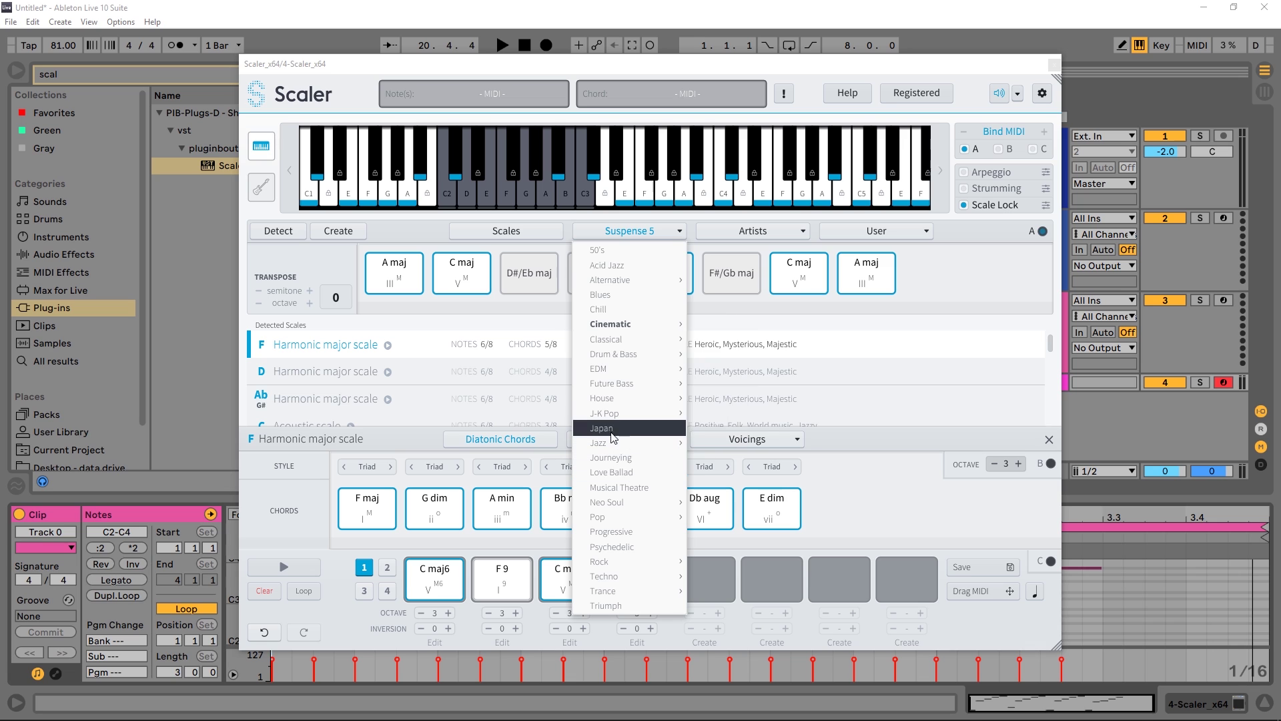
mouse_move(631, 400)
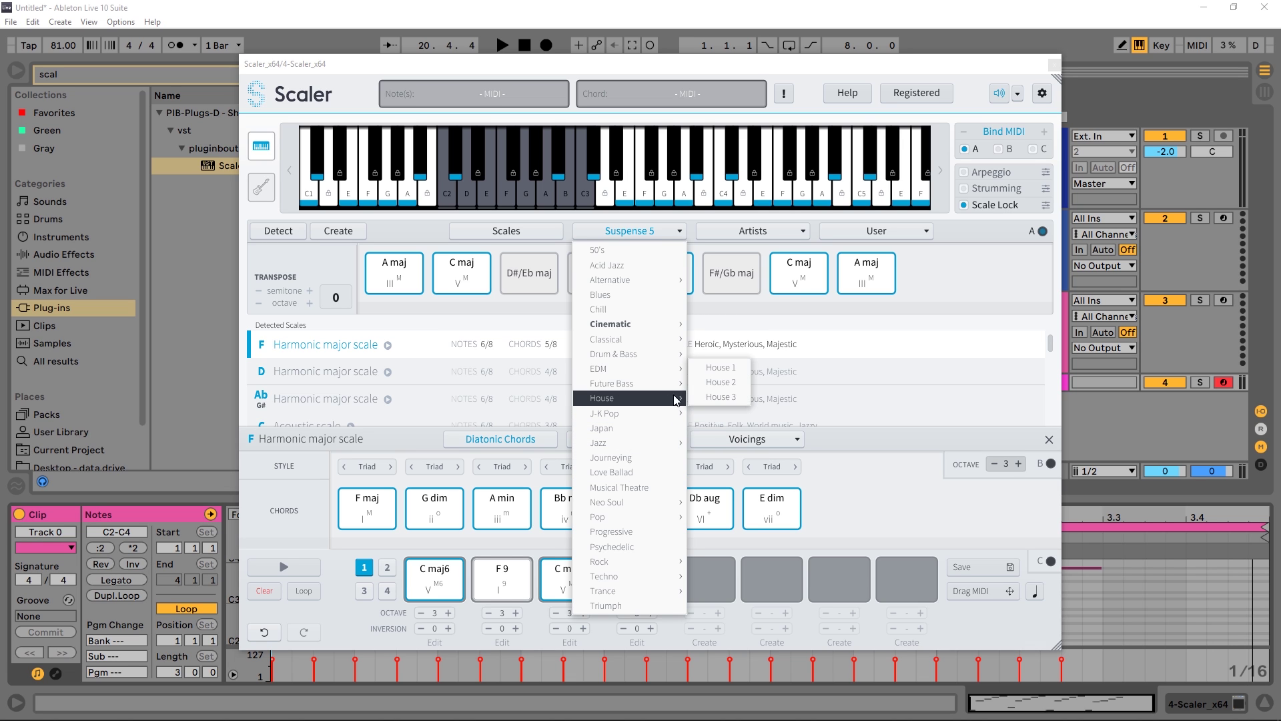
left_click(713, 367)
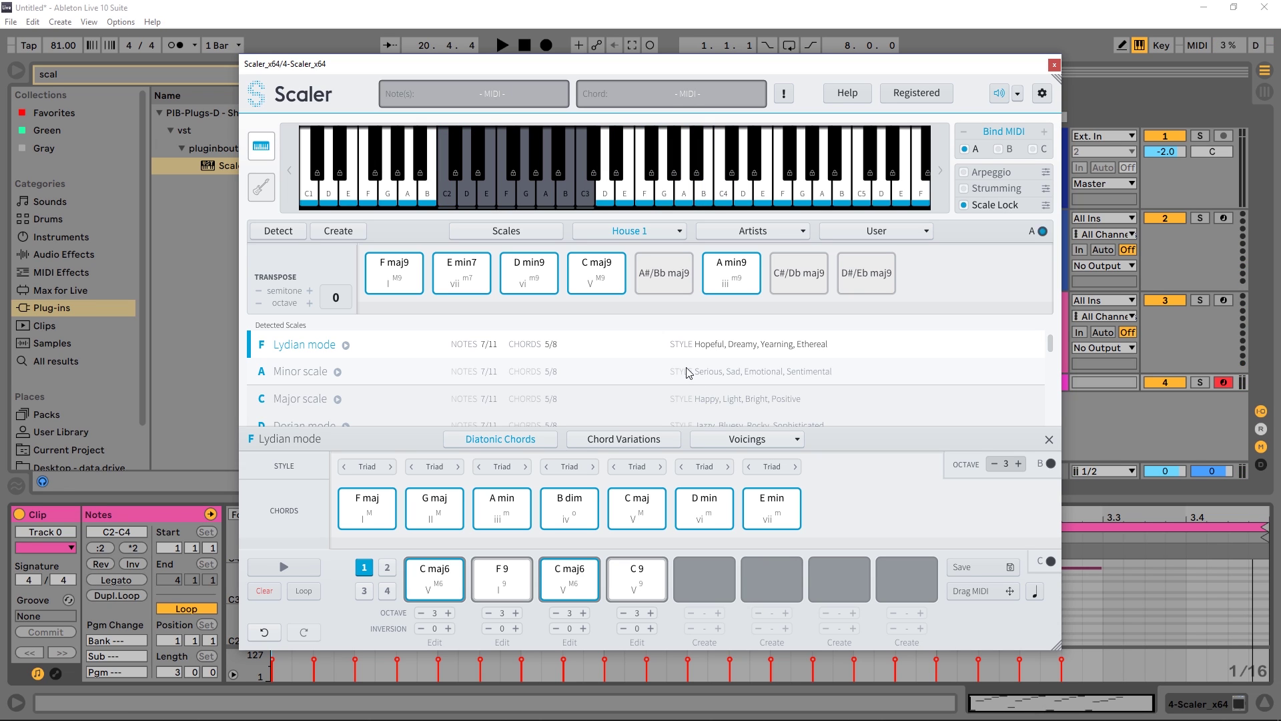
left_click(682, 294)
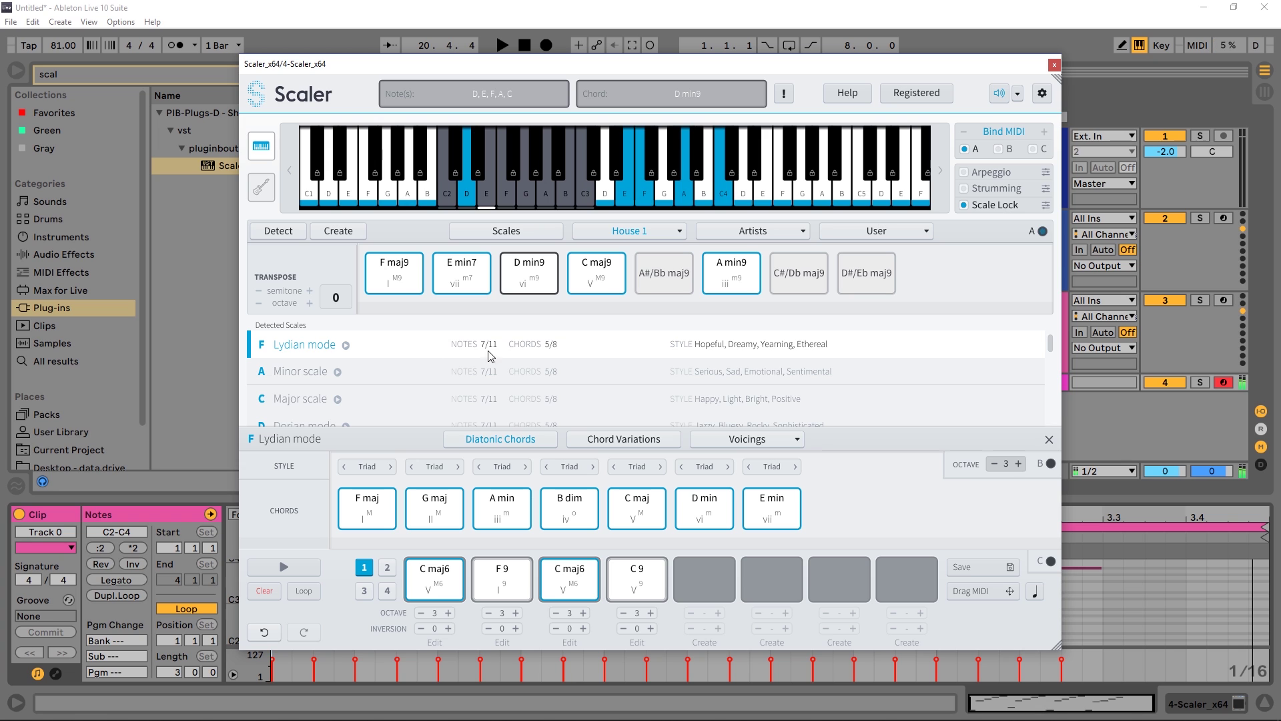
Move the Scaler window clear of the track controls, set its sound to Acoustic Guitar and enable Strumming.
left_click_drag(1021, 63, 875, 64)
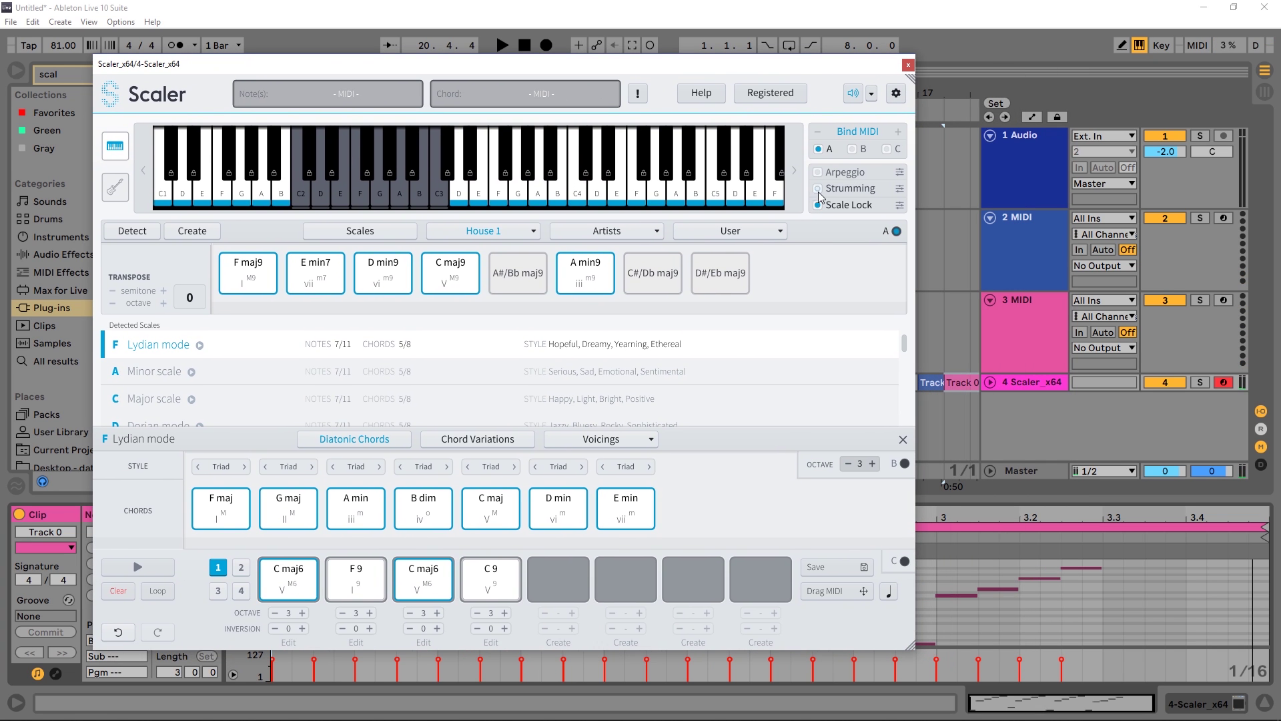
left_click(871, 94)
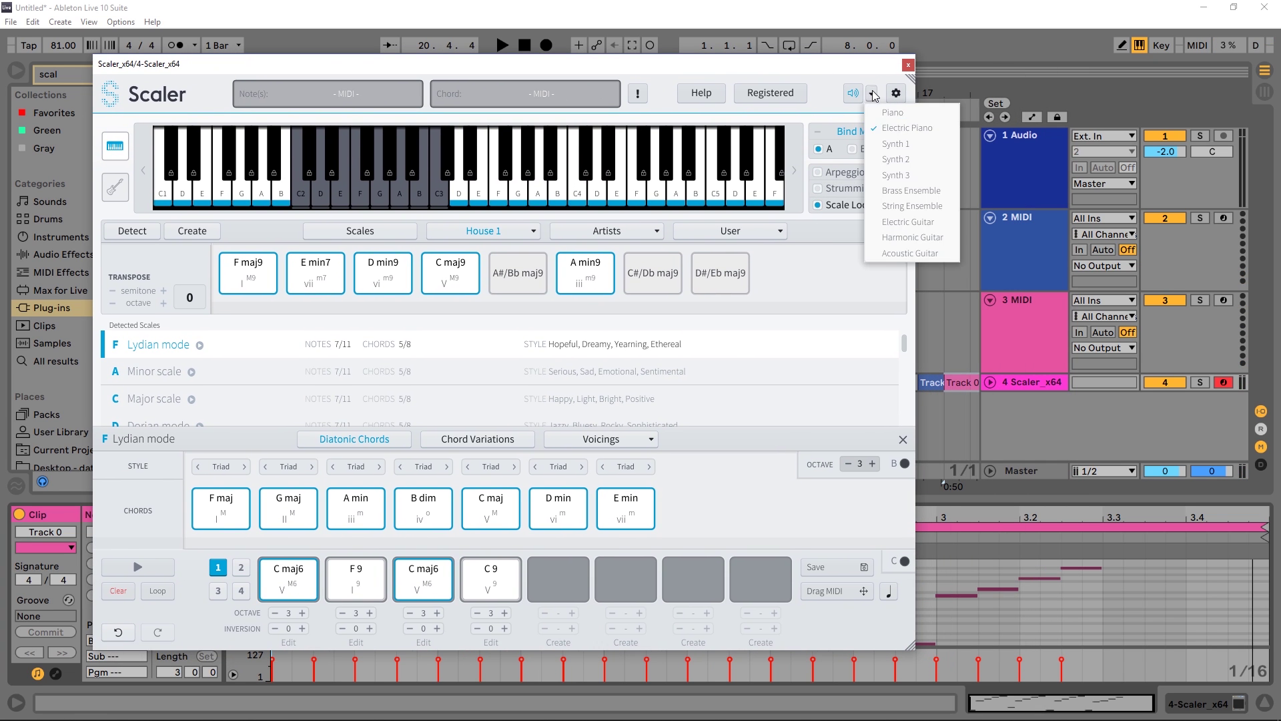
left_click(910, 253)
left_click(818, 188)
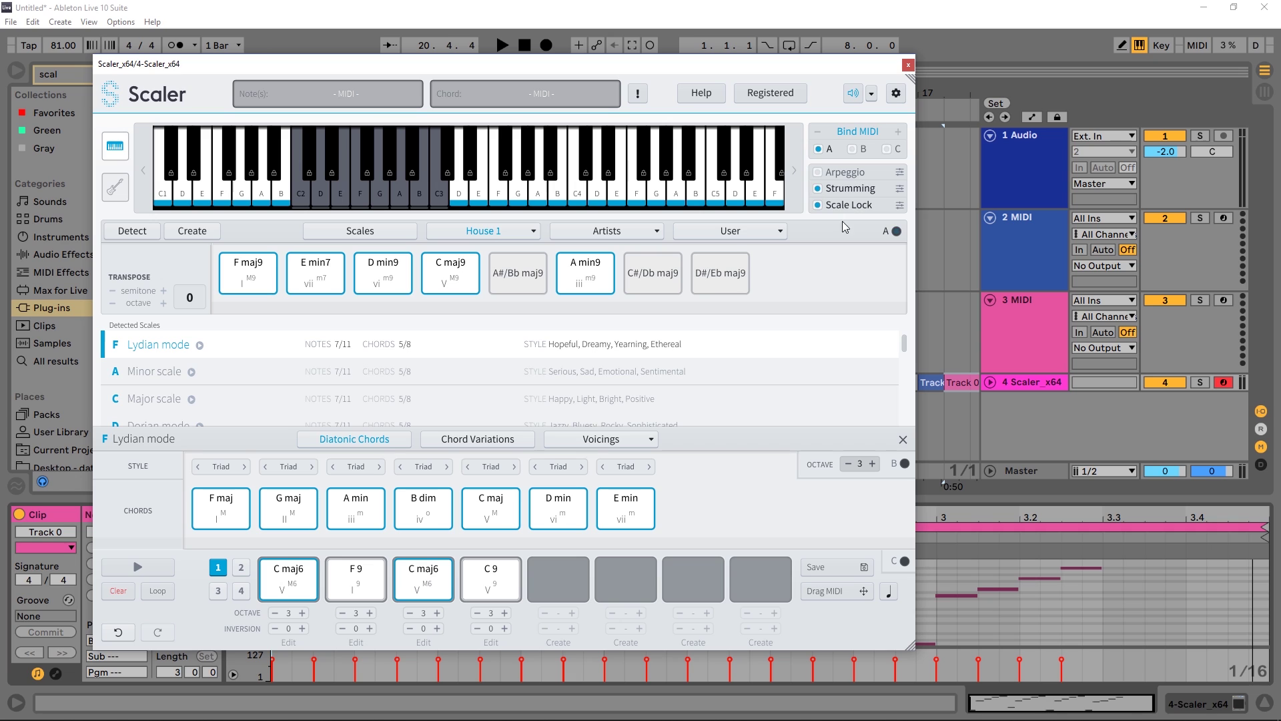
Turn Strumming off and back on for comparison, and choose the Slow profile in its options.
left_click(834, 205)
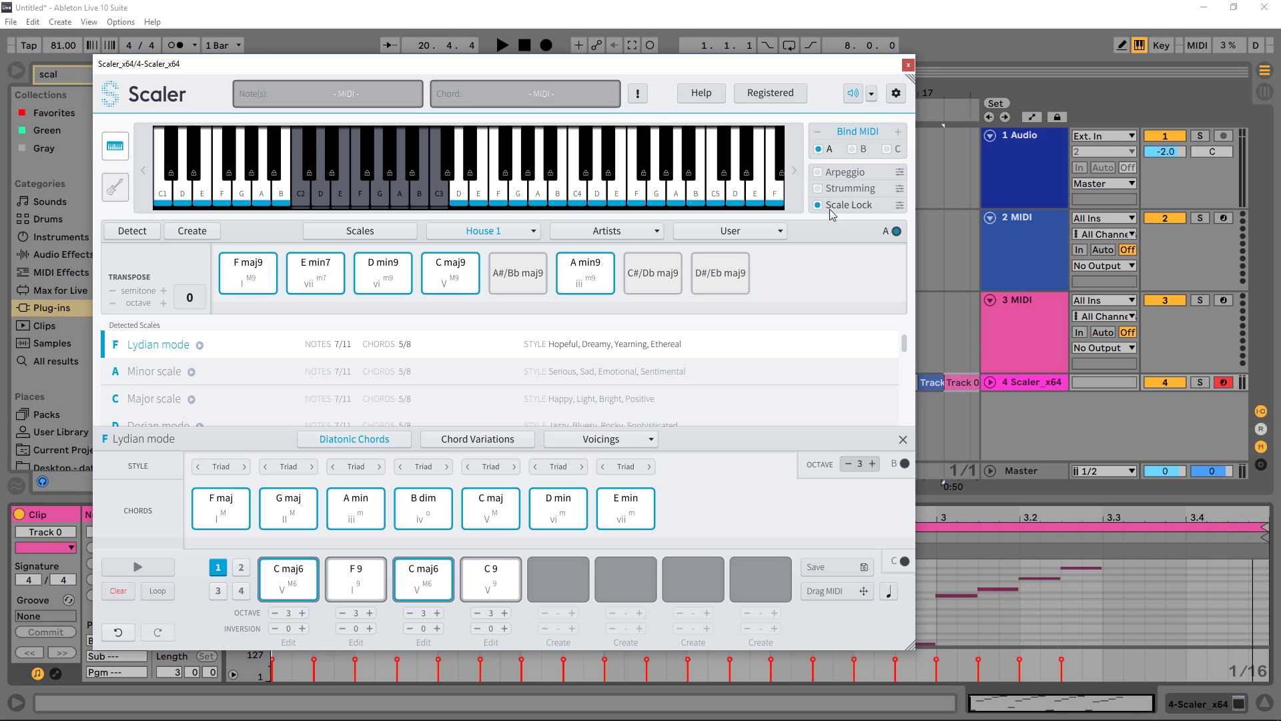
left_click(900, 188)
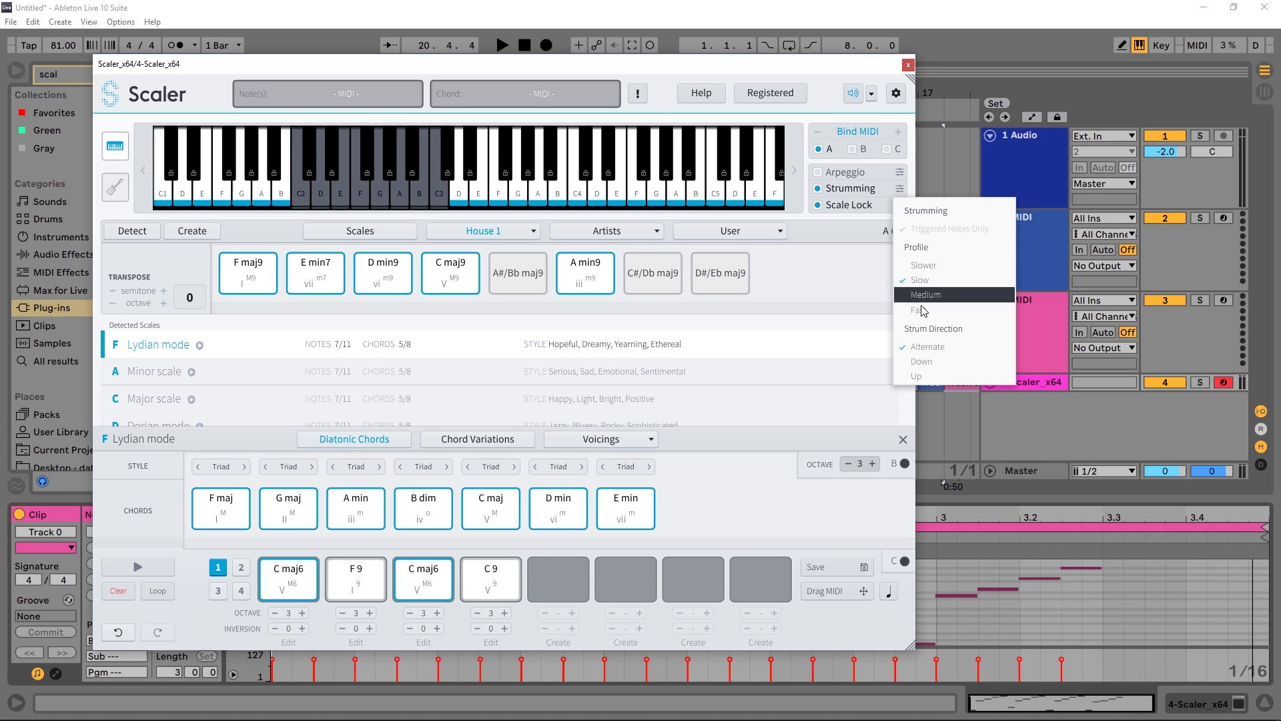
left_click(811, 306)
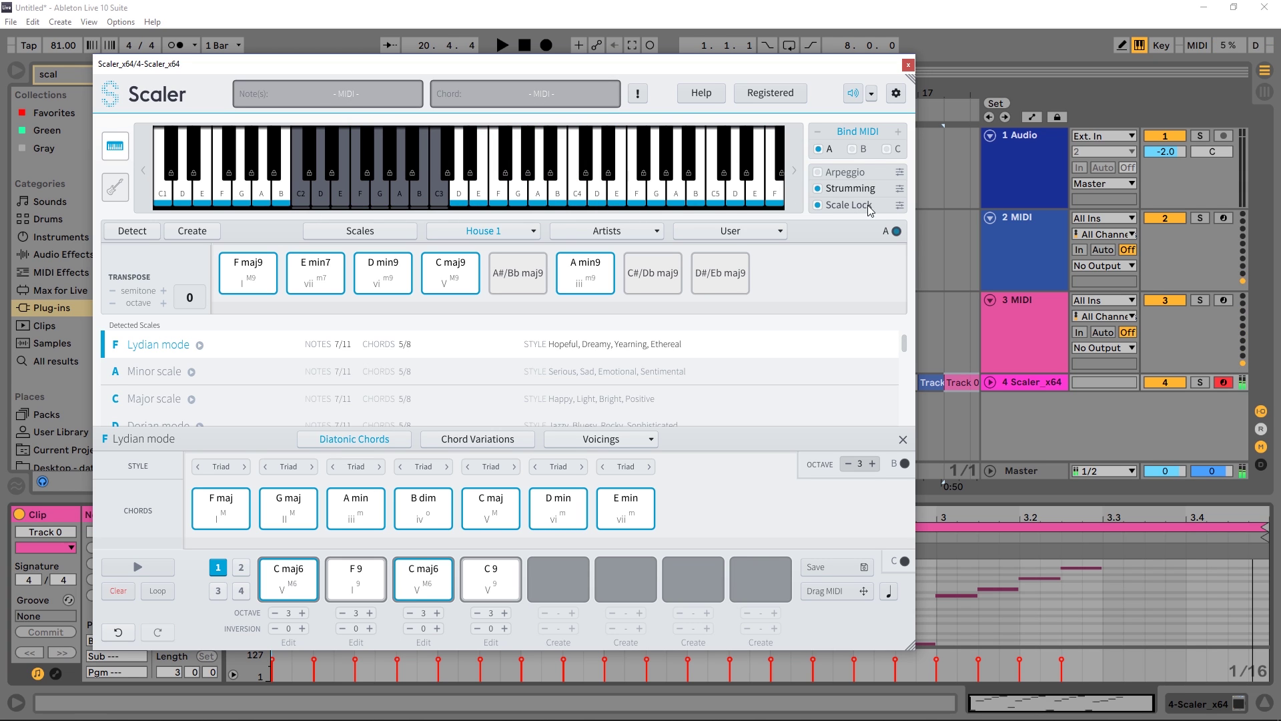
left_click(901, 192)
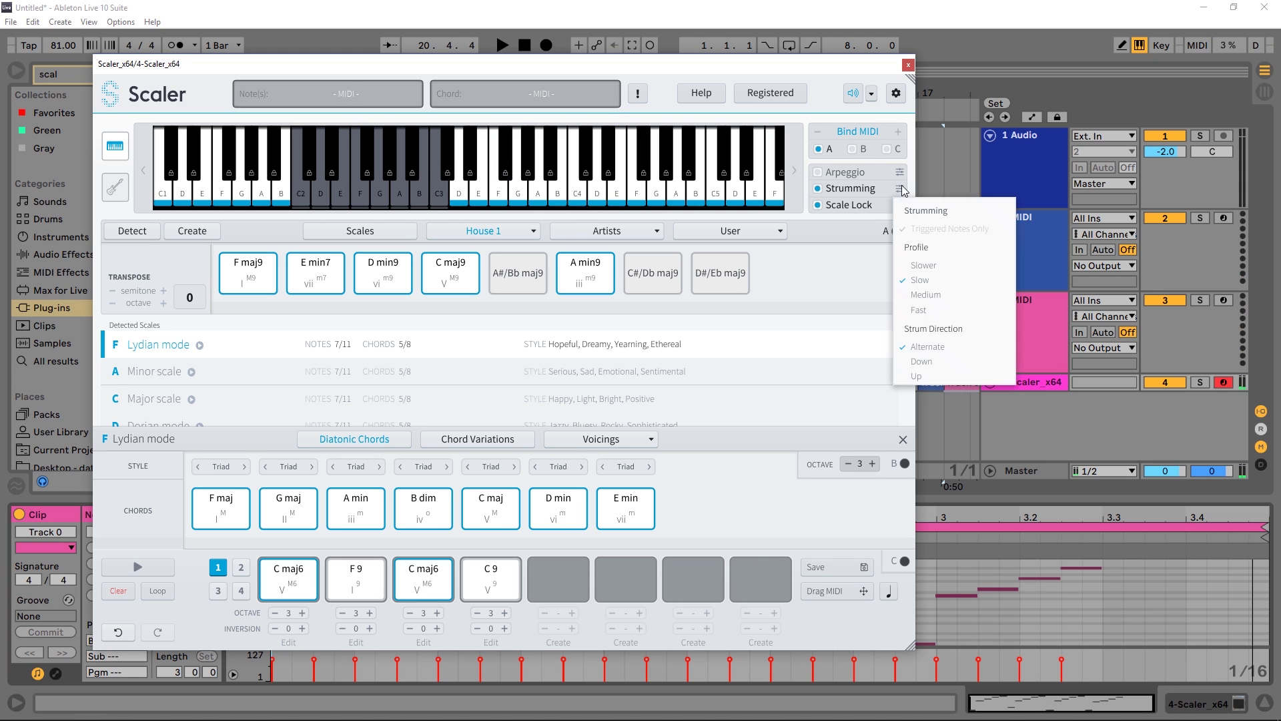
left_click(935, 279)
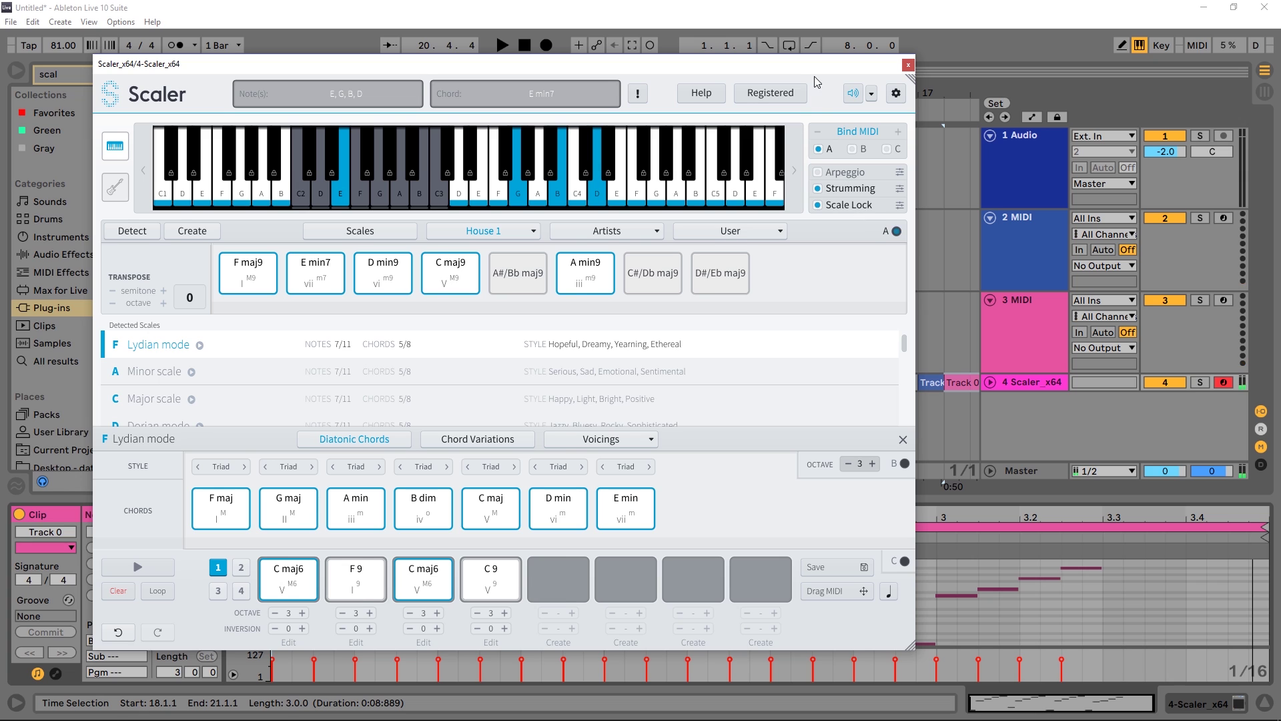
Export the strummed chord progression as a MIDI clip to the Scaler track at bar 16, and move the plug-in window aside to inspect its notes.
left_click_drag(811, 71, 724, 55)
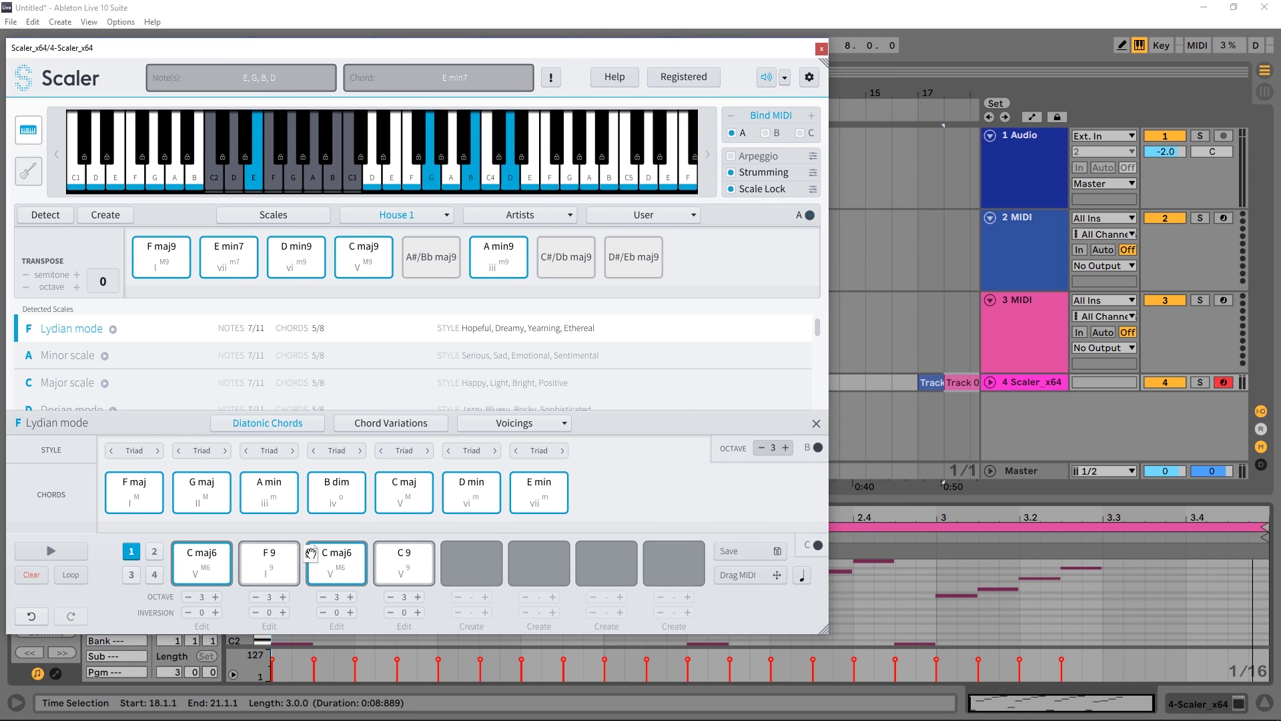
left_click_drag(311, 554, 893, 378)
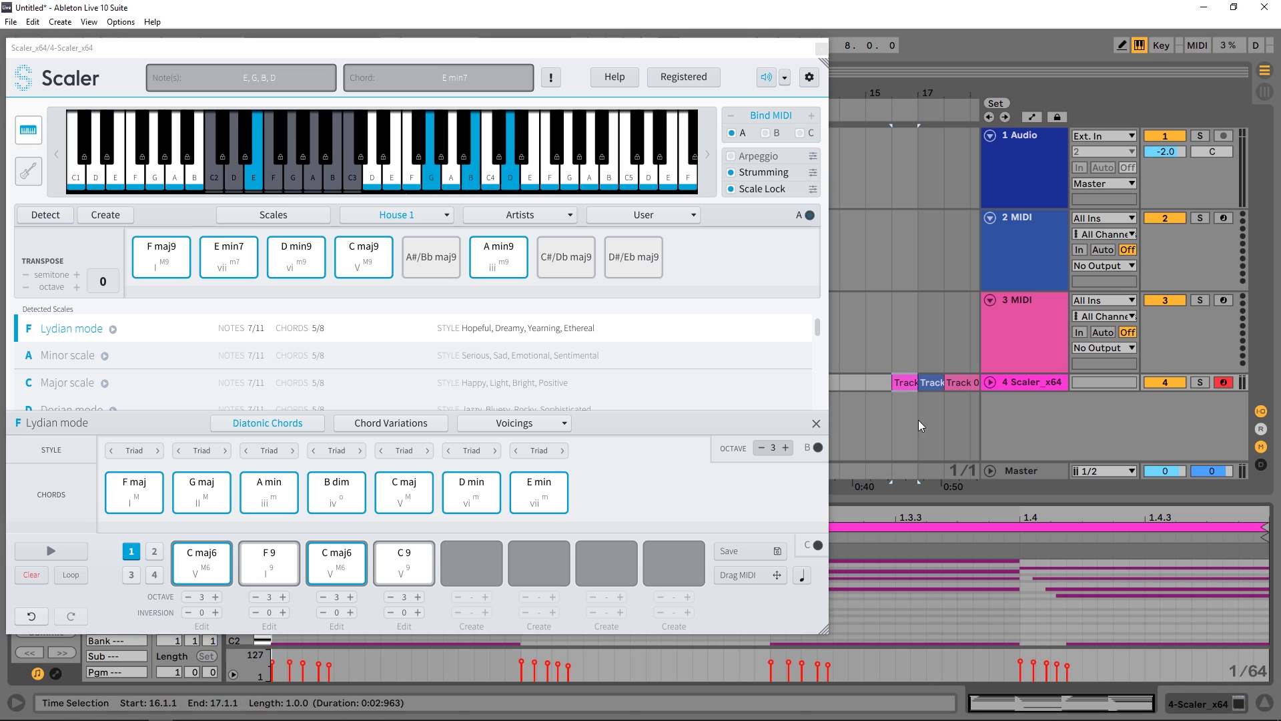
left_click_drag(718, 48, 490, 135)
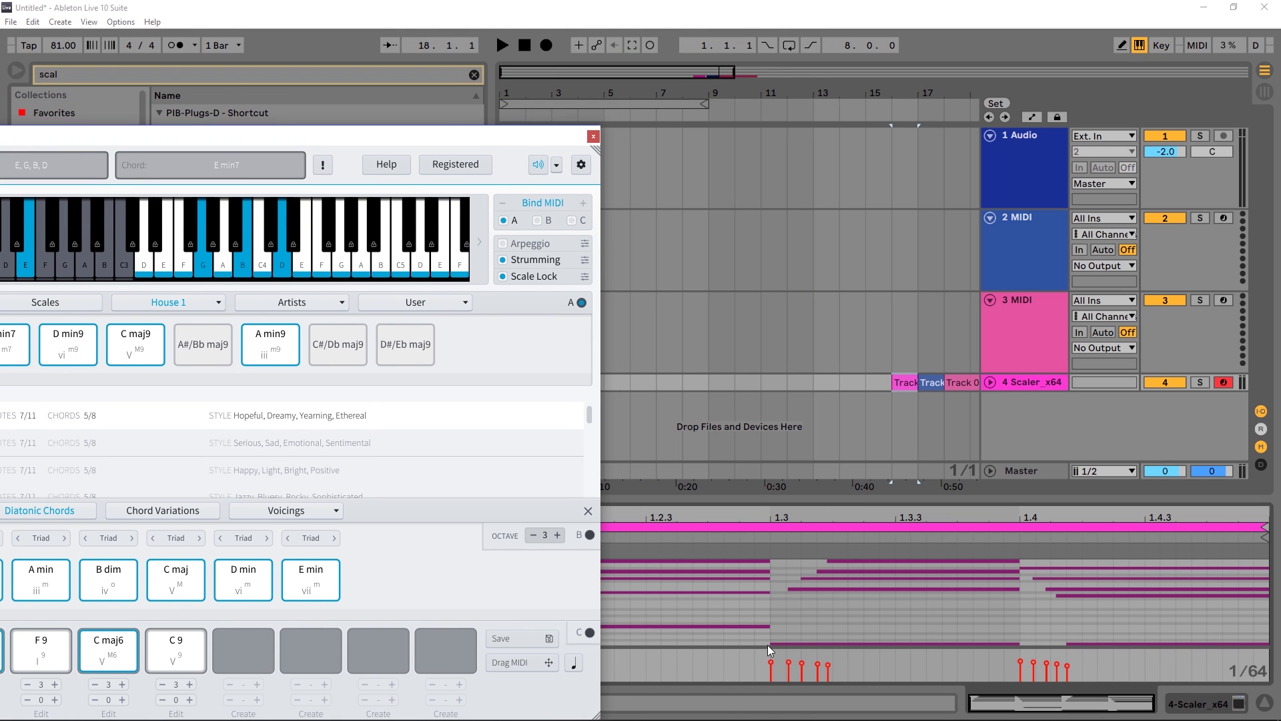
left_click(915, 512)
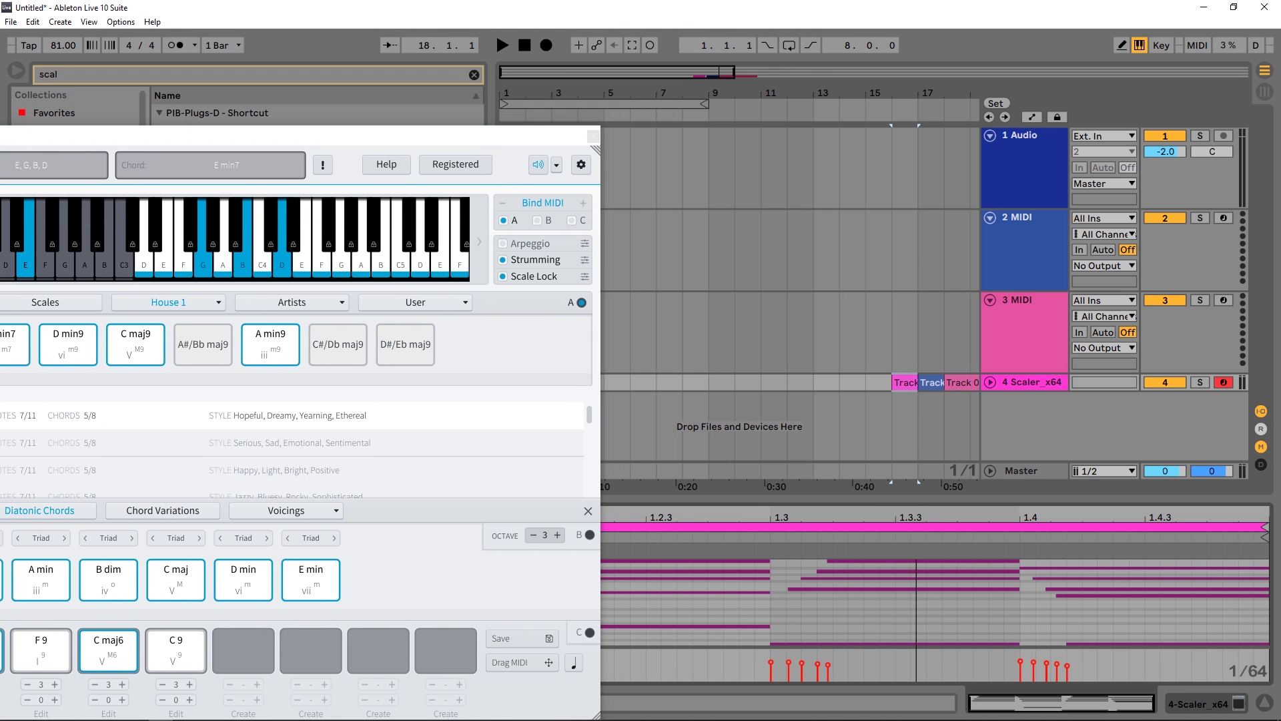
Enable Arpeggio in place of Strumming and export the progression as a MIDI clip to the Scaler track at bar 12.
left_click(503, 244)
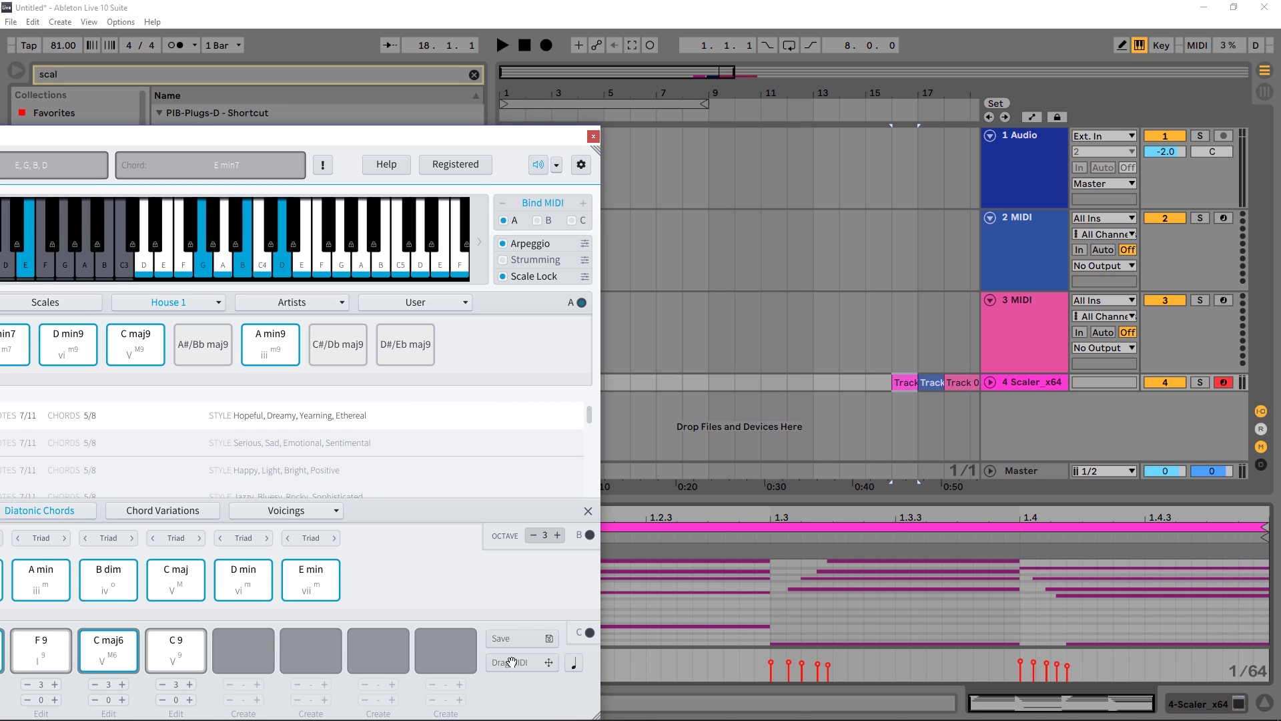
left_click_drag(511, 662, 775, 382)
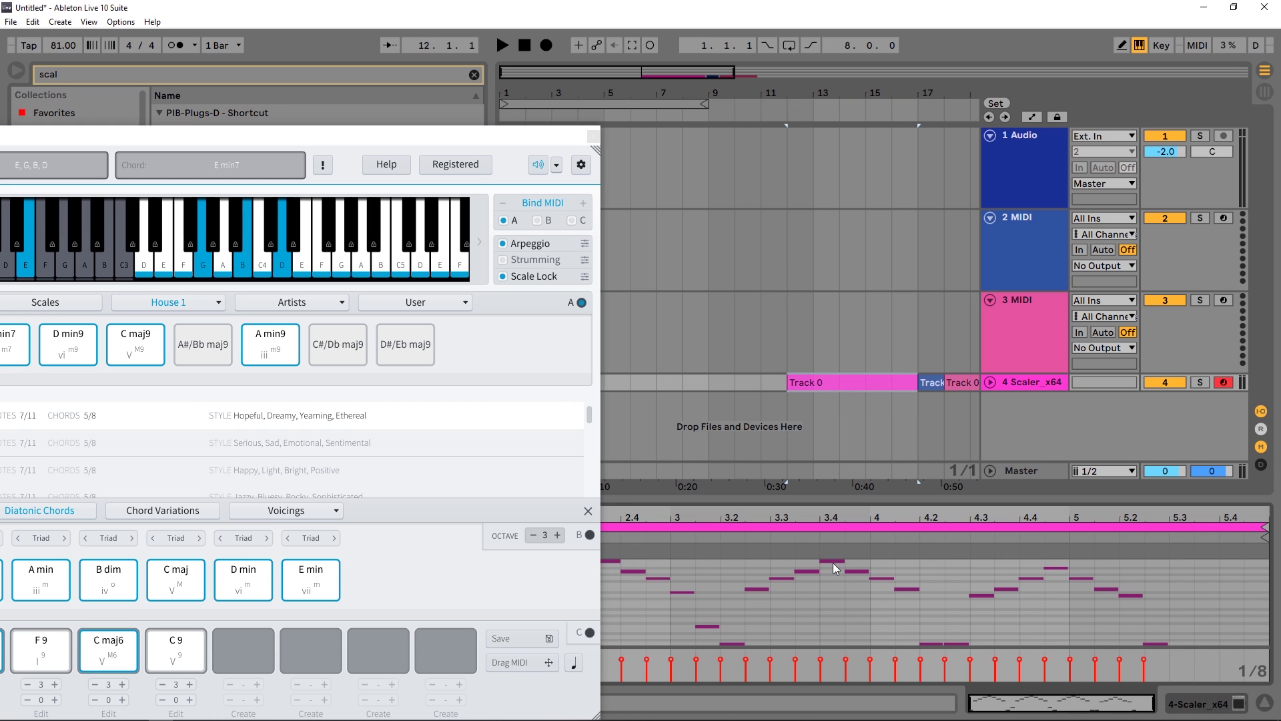
left_click_drag(441, 137, 621, 107)
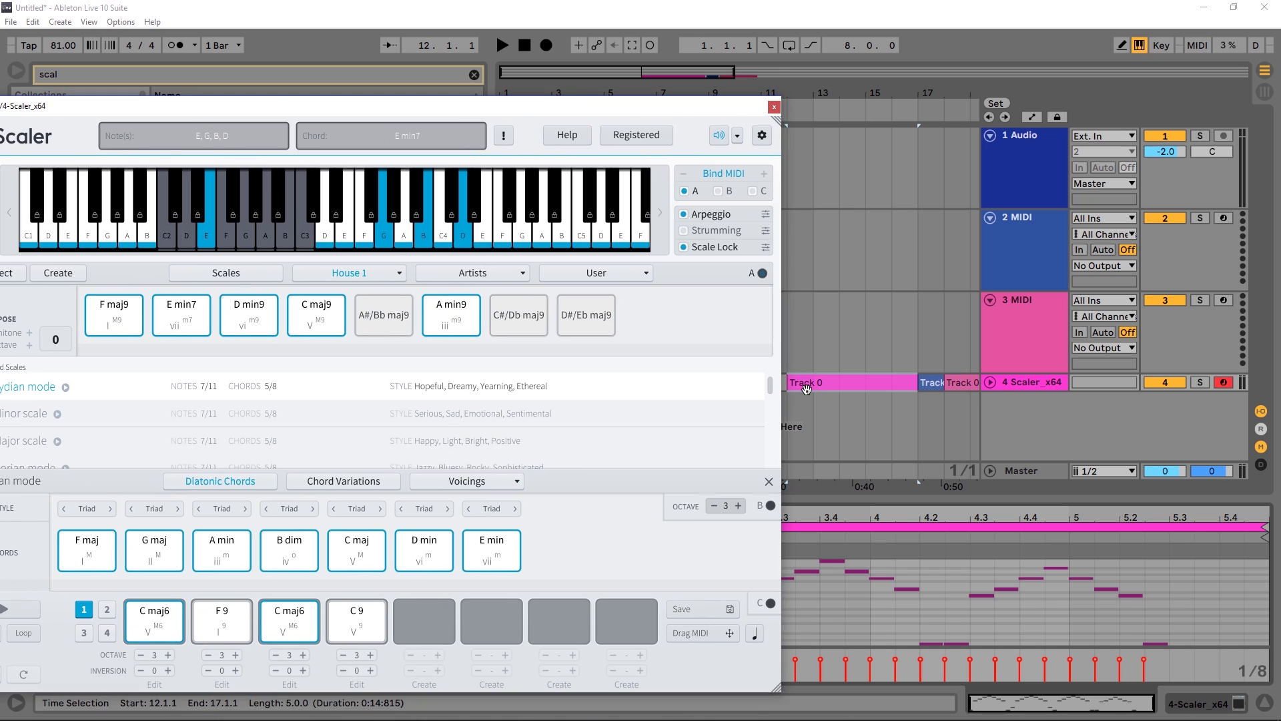
Turn Arpeggio off, export the plain chords as a MIDI clip to the 3 MIDI track at bar 13, and recentre the Scaler window.
left_click(684, 215)
left_click_drag(686, 639, 819, 347)
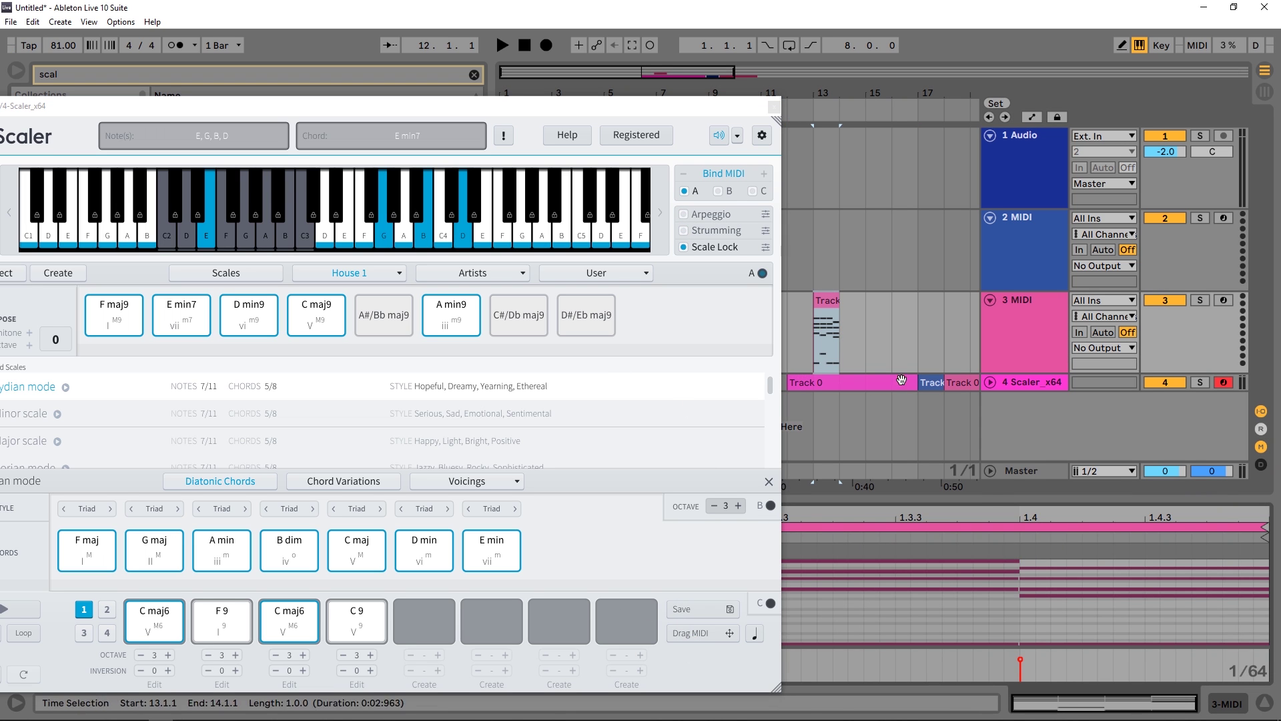
left_click_drag(492, 108, 737, 72)
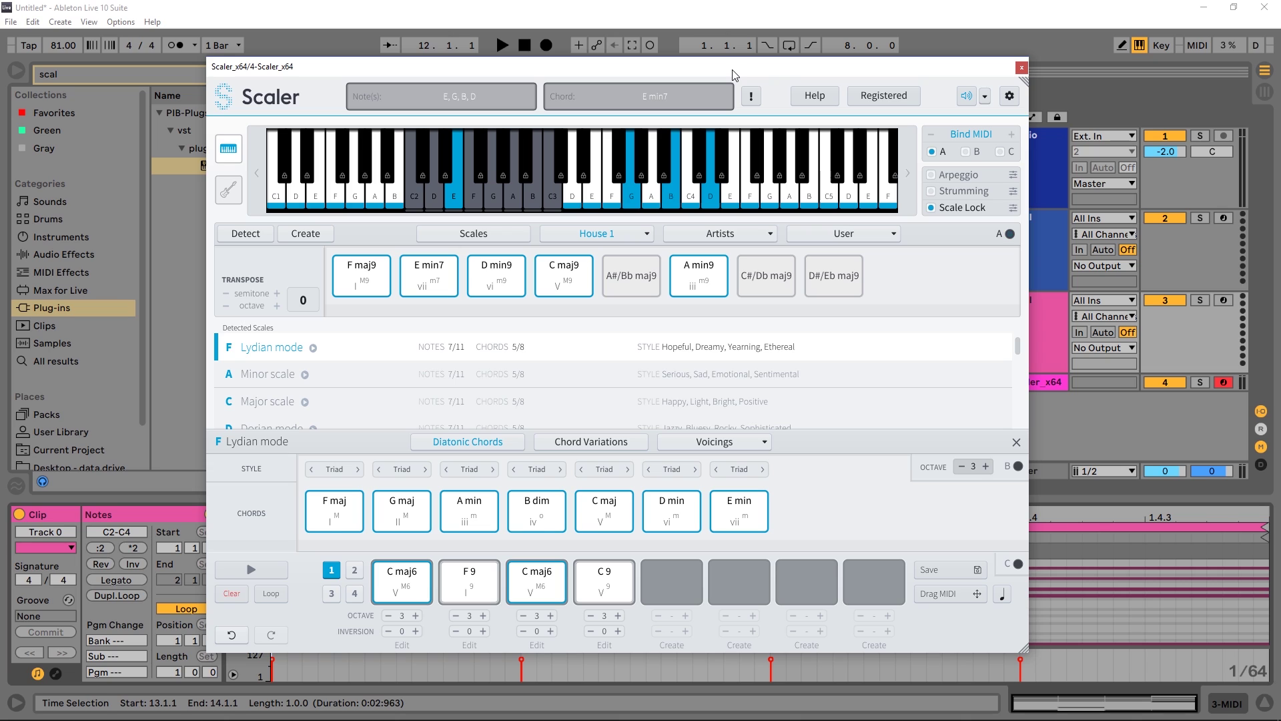